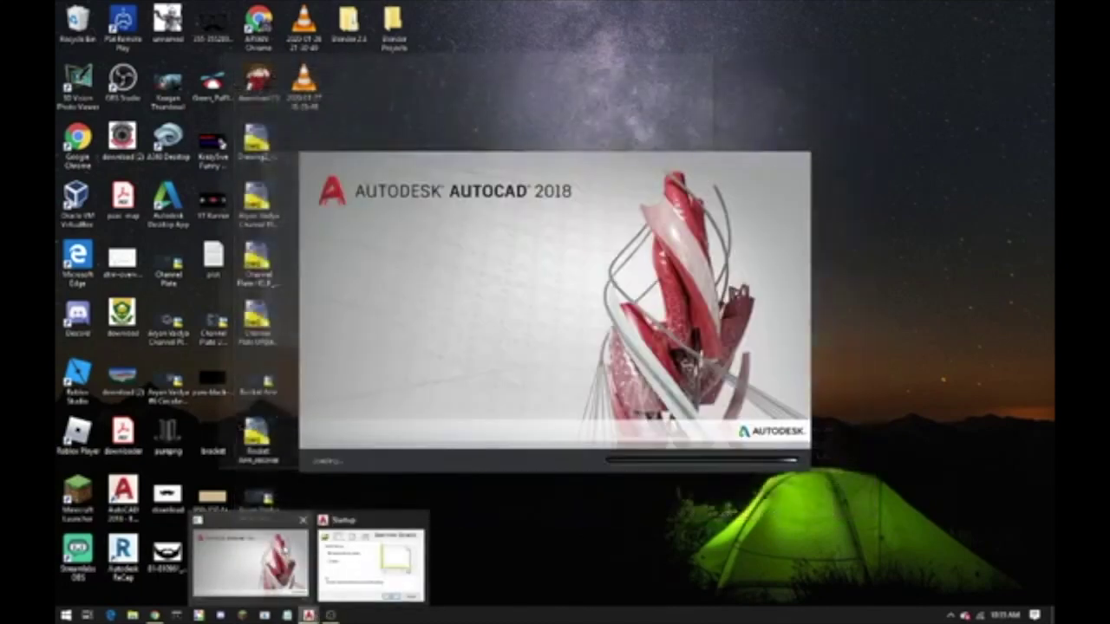
Start a new blank drawing from scratch with the default Imperial settings.
mouse_move(372, 559)
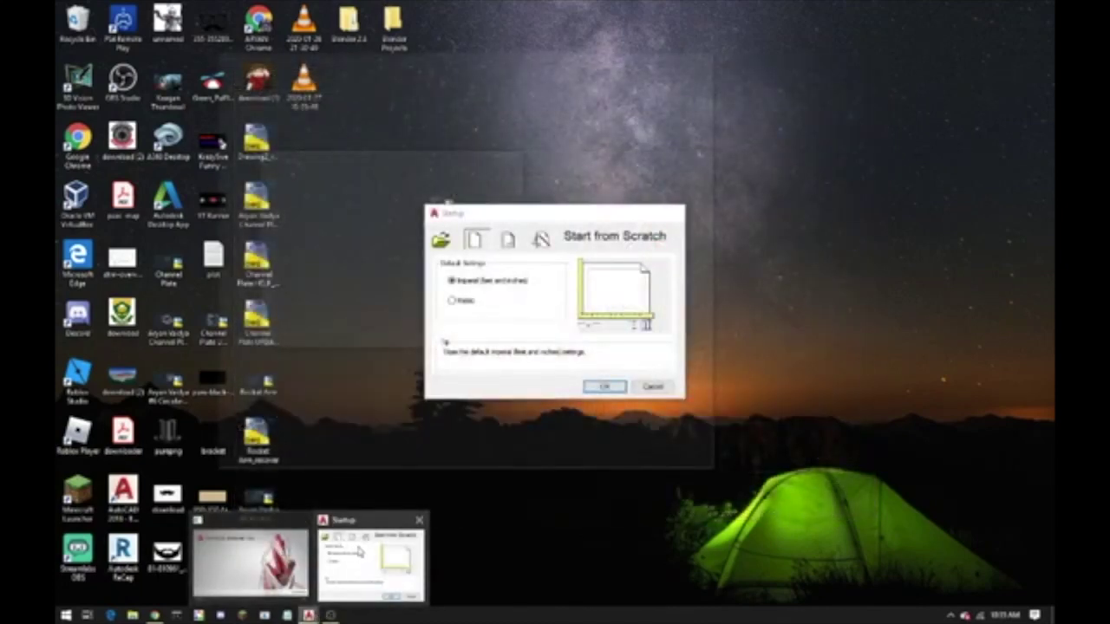
left_click(360, 553)
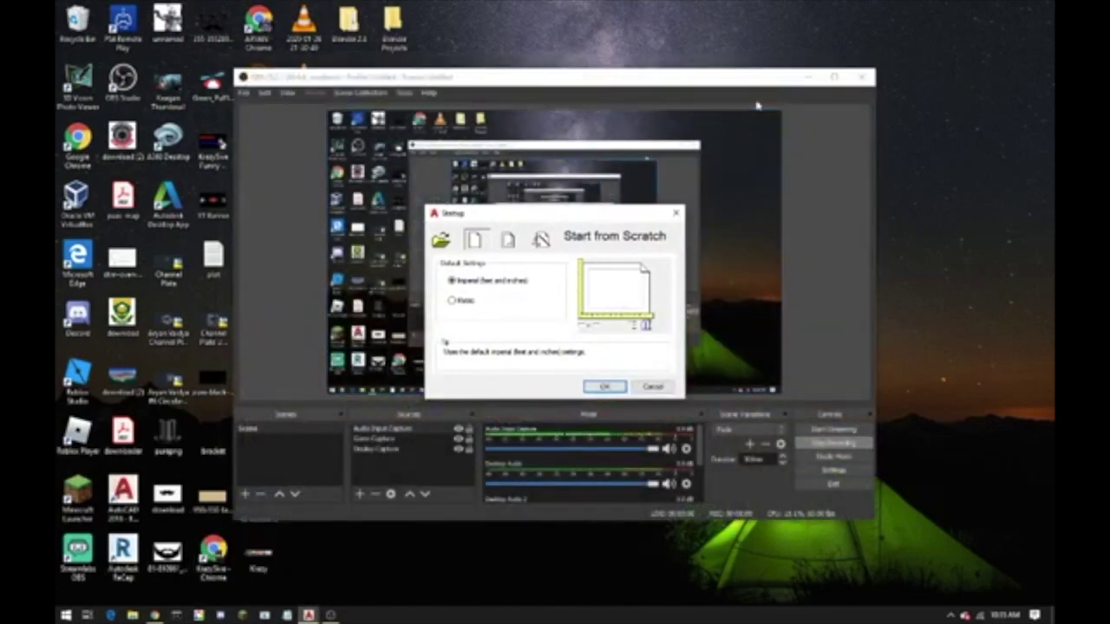
left_click(806, 77)
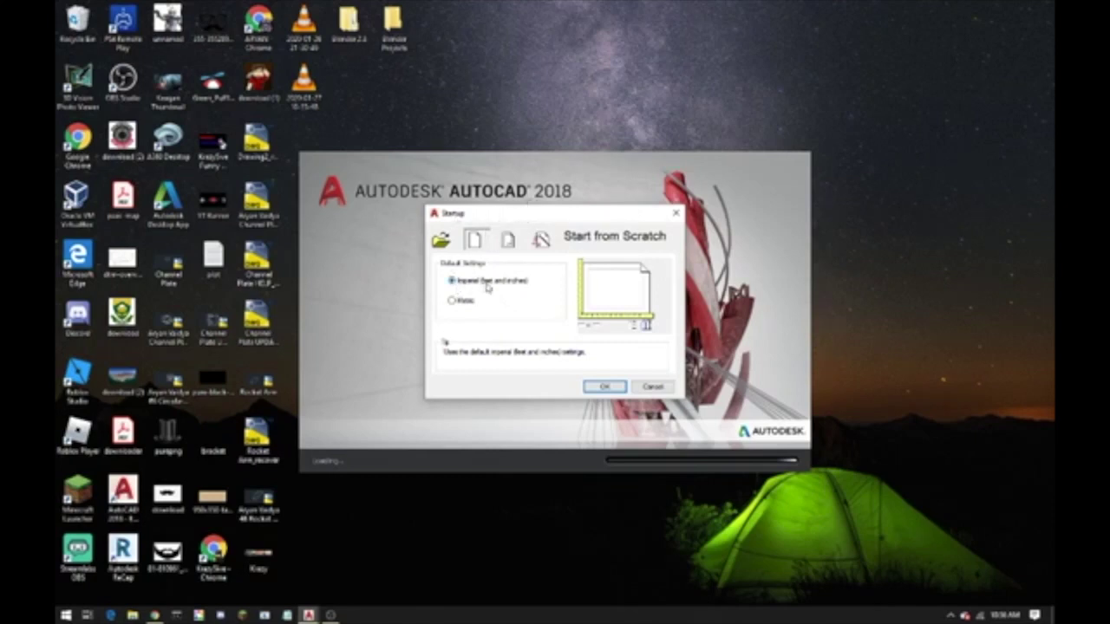
left_click(606, 387)
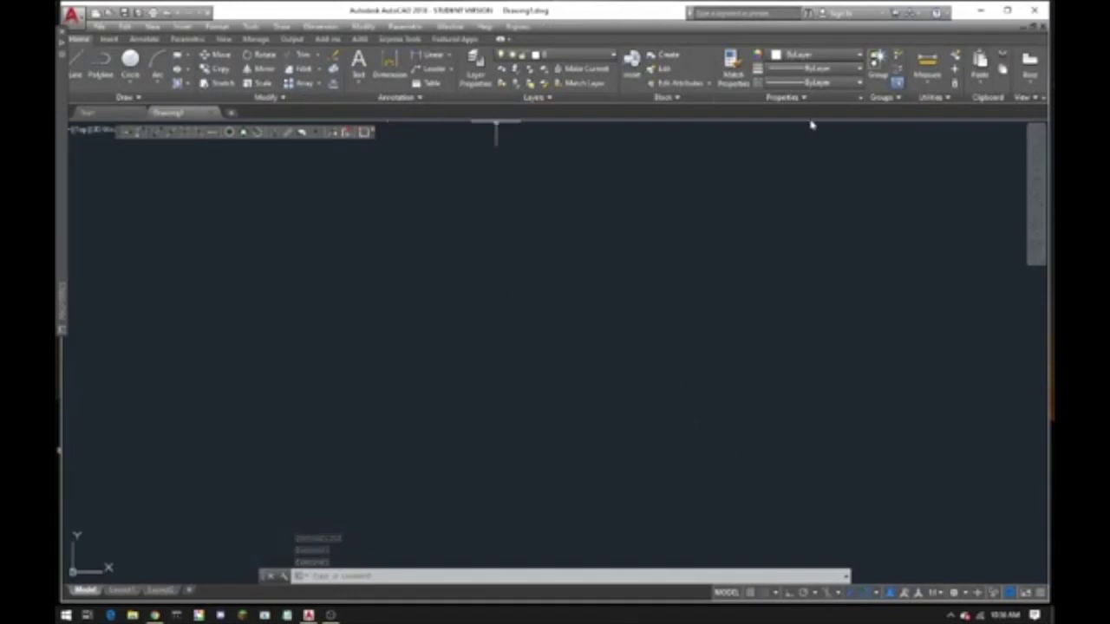
Maximize the AutoCAD window, turn on the grid, and review the snap settings unchanged.
left_click(1007, 11)
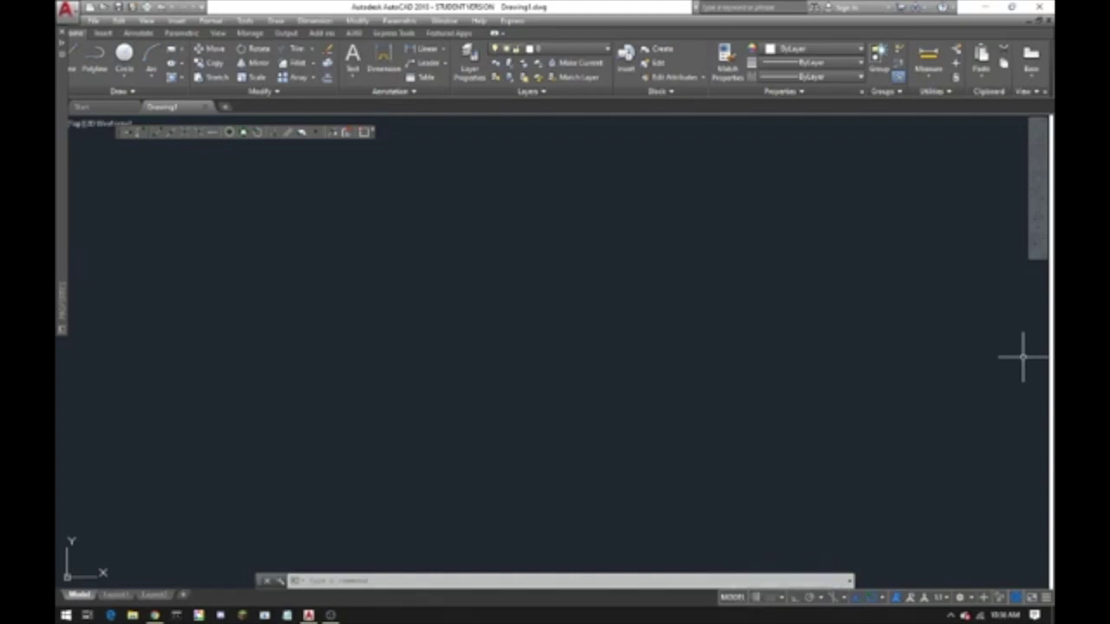
left_click(758, 598)
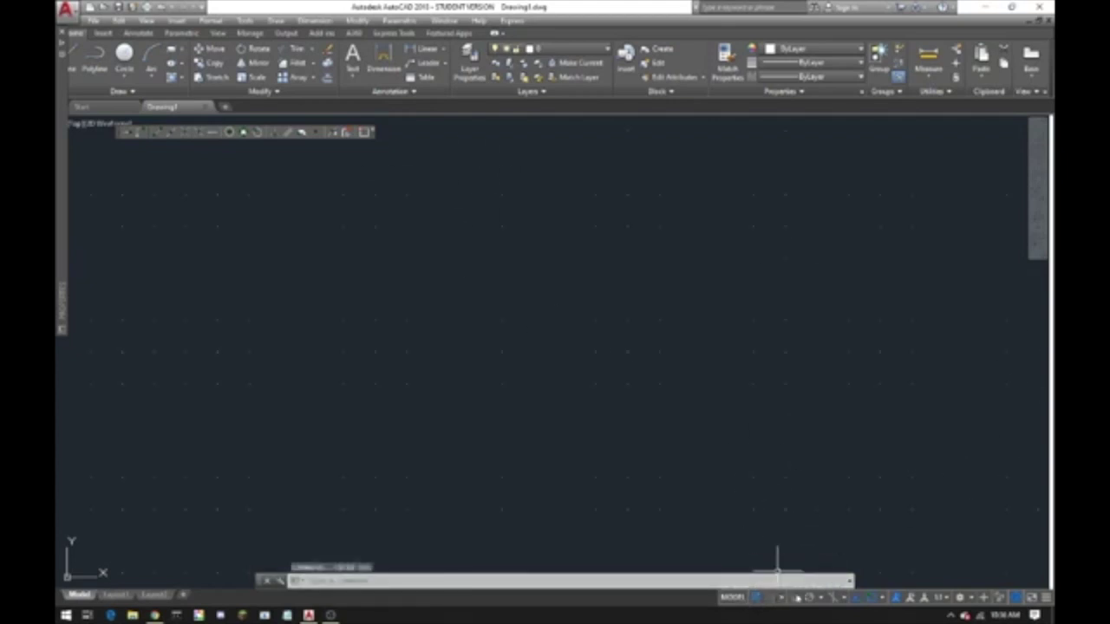
right_click(783, 598)
left_click(784, 584)
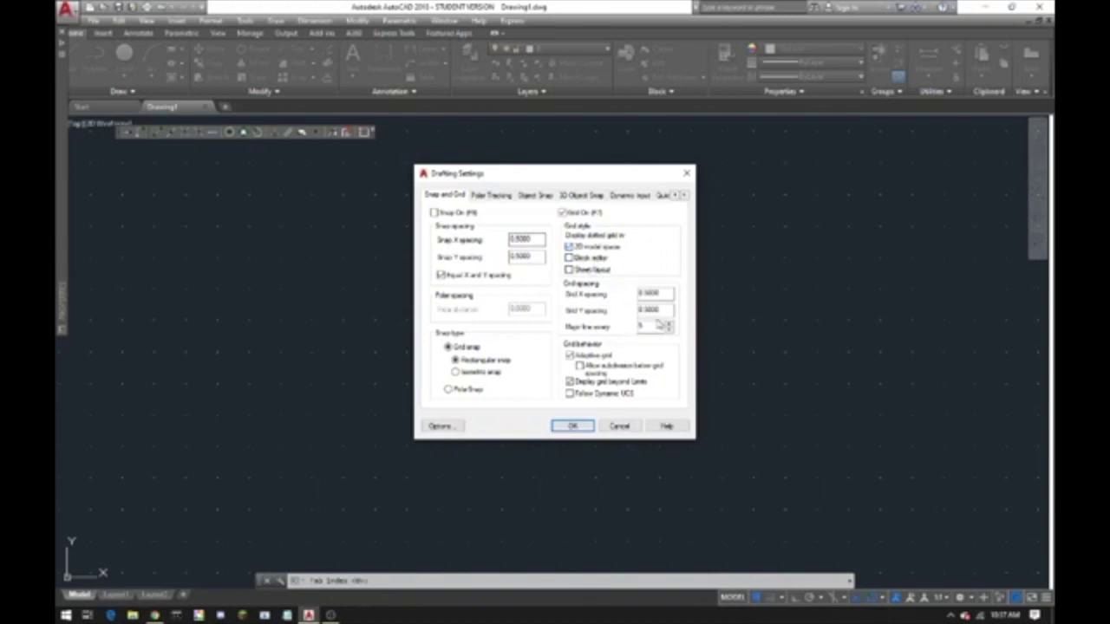
left_click(688, 175)
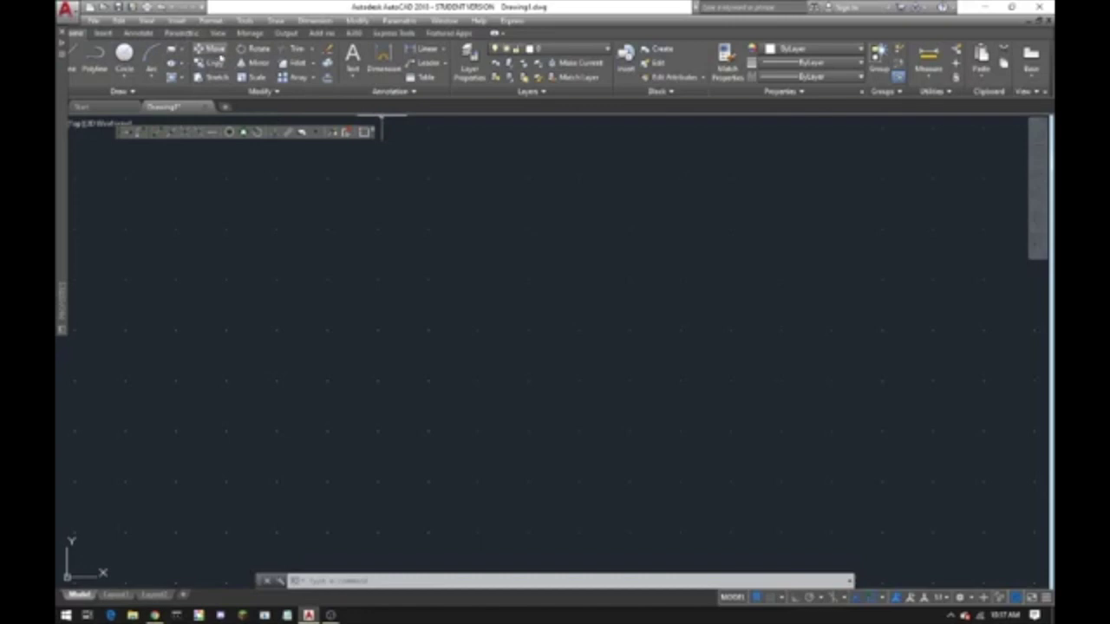
left_click(176, 19)
Set the drawing's length precision to 0.00 in the Drawing Units dialog.
mouse_move(148, 19)
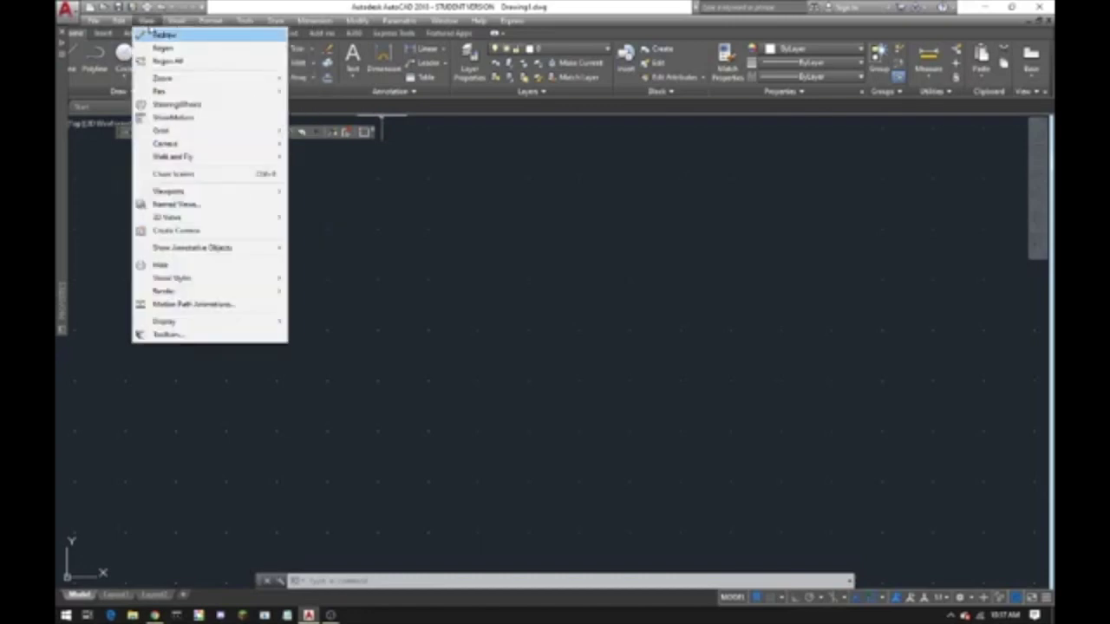
mouse_move(211, 19)
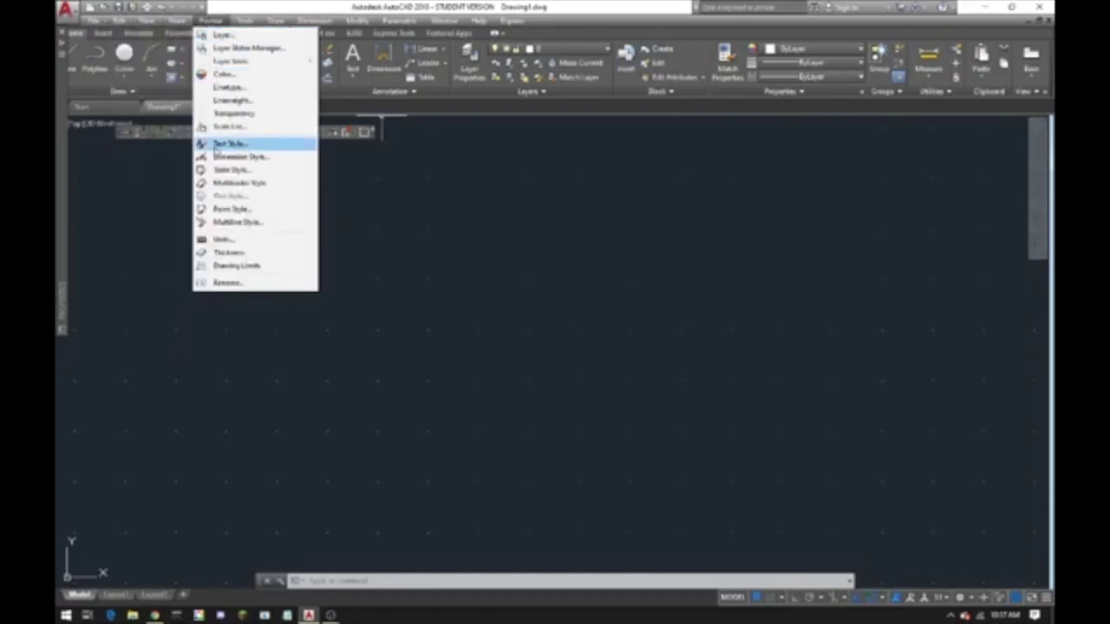
left_click(226, 239)
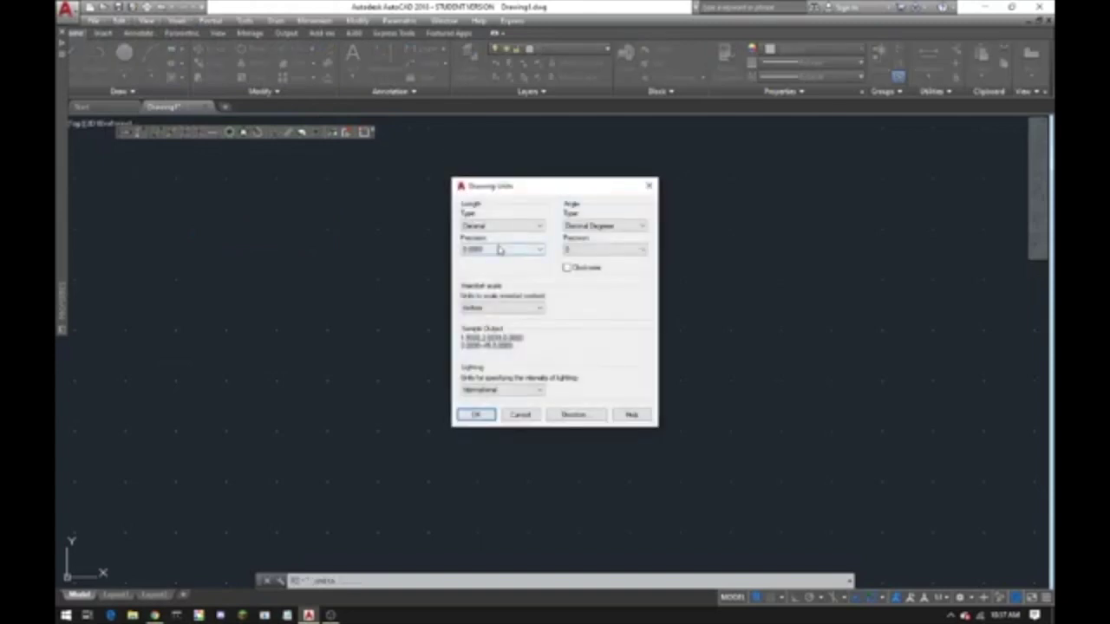
left_click(500, 250)
left_click(499, 276)
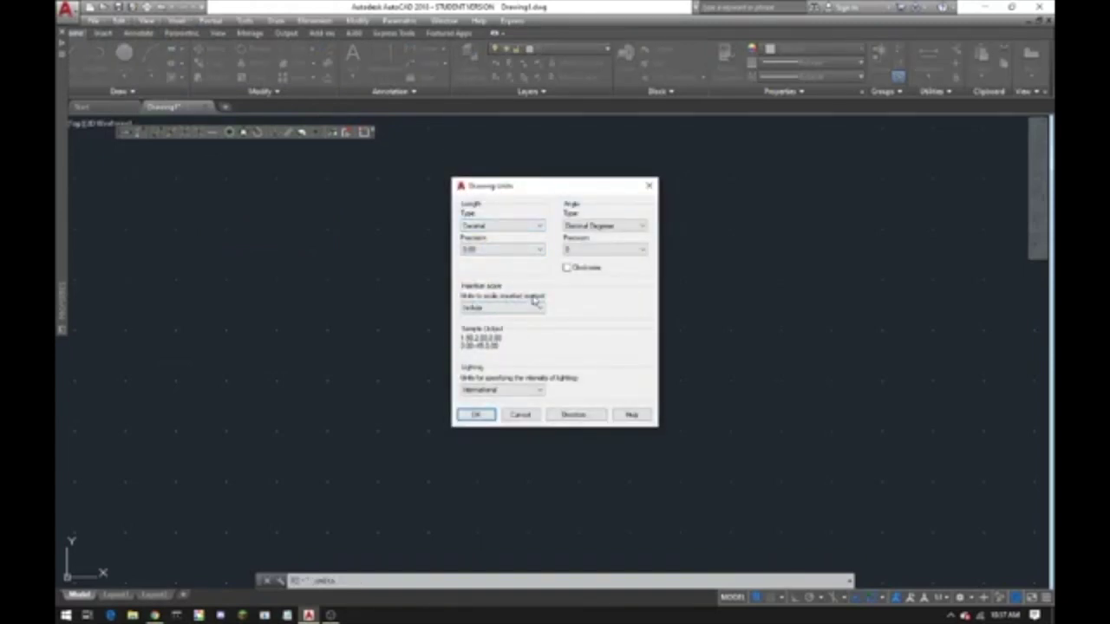
left_click(476, 415)
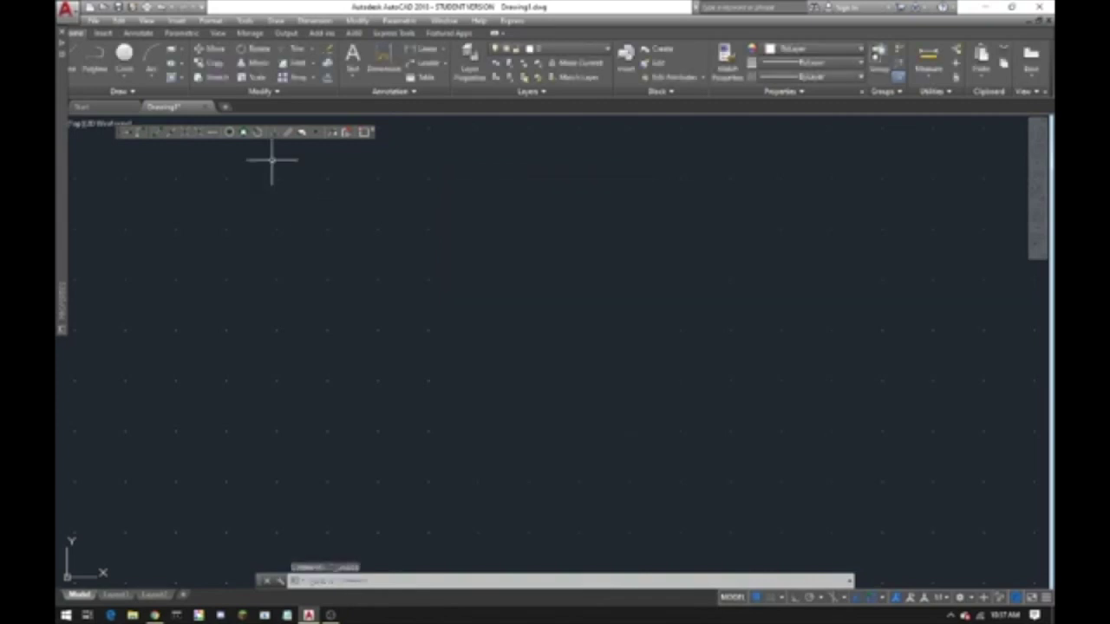
Set the drawing limits, accepting the default lower-left corner.
left_click(212, 20)
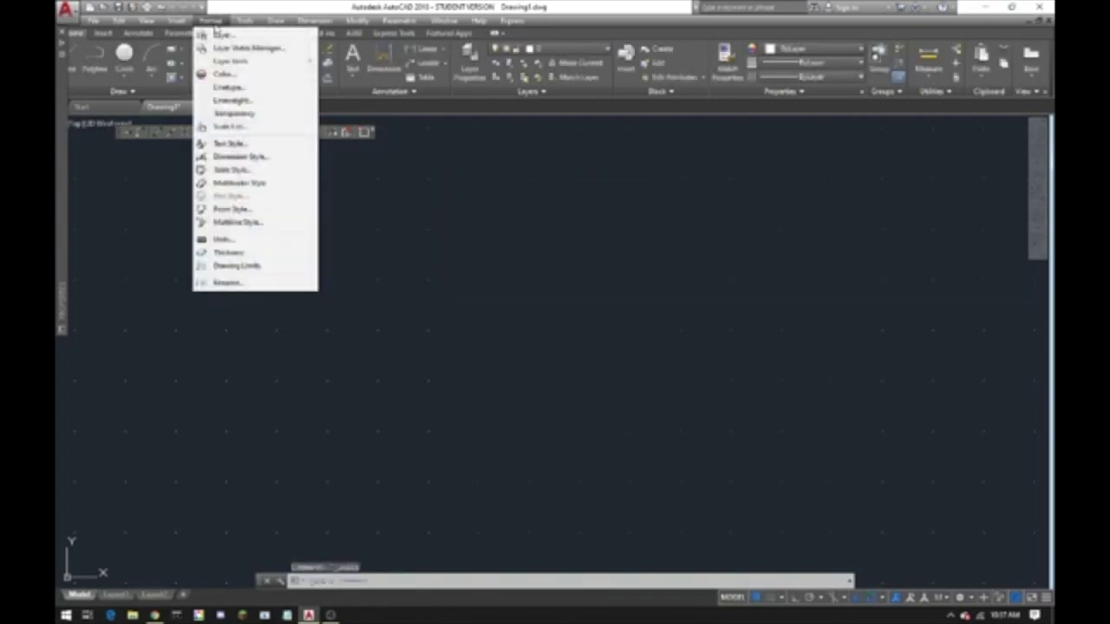
left_click(256, 267)
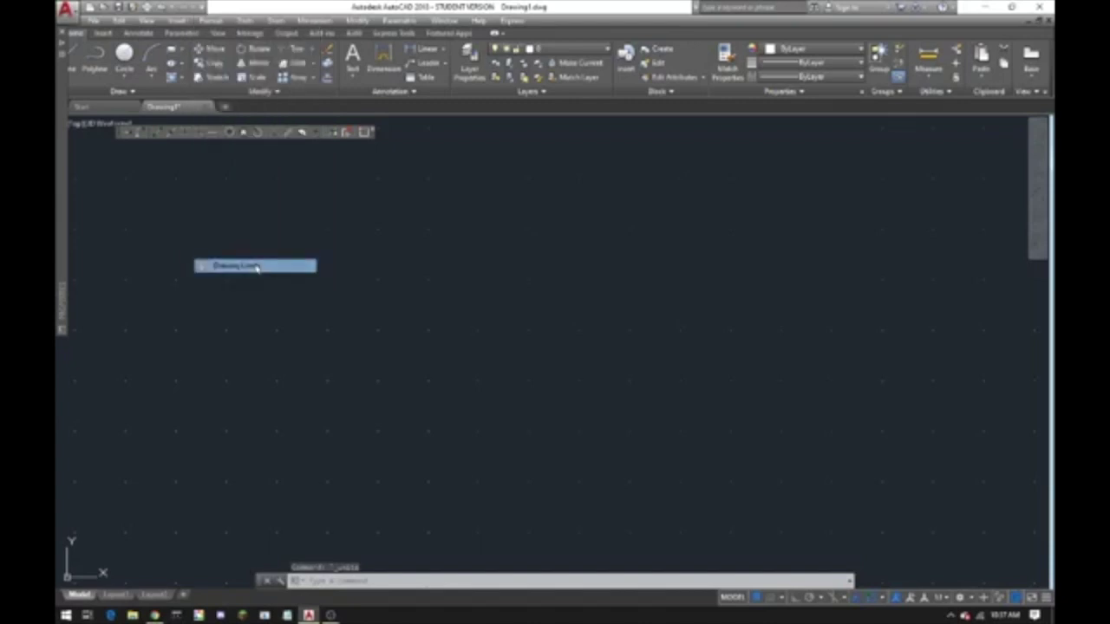
key("Return")
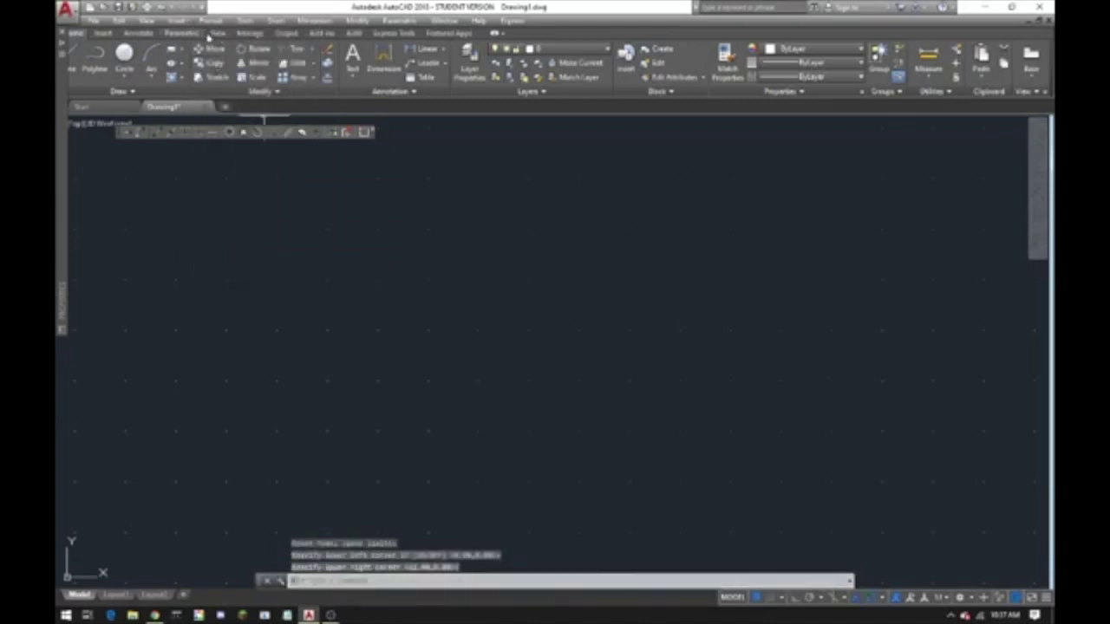
Zoom to show the entire drawing limits with Zoom All.
left_click(213, 20)
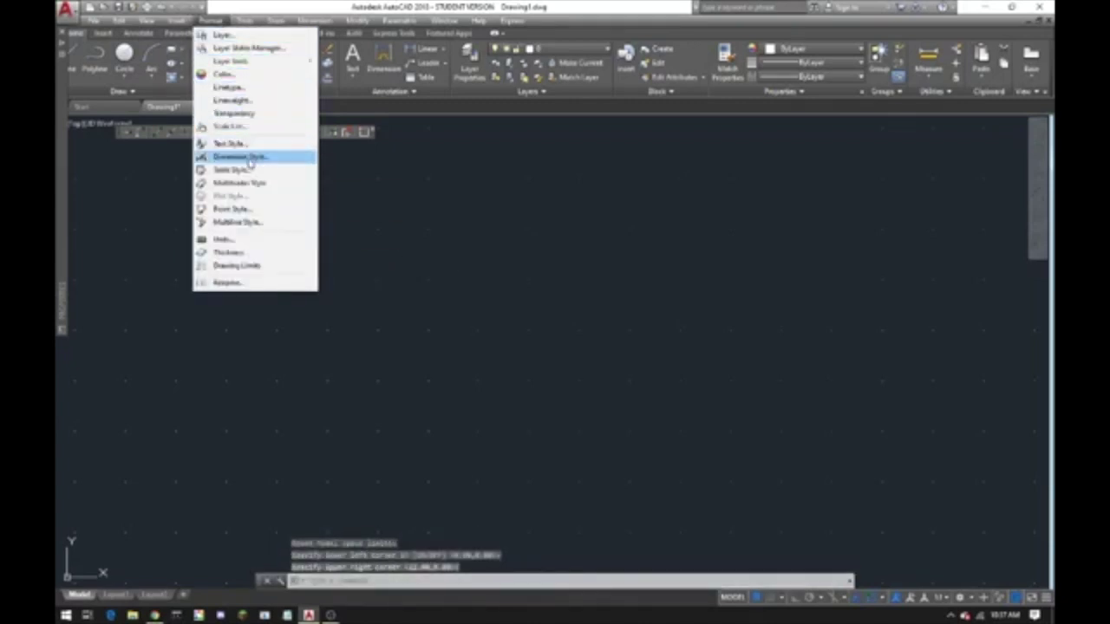
mouse_move(143, 21)
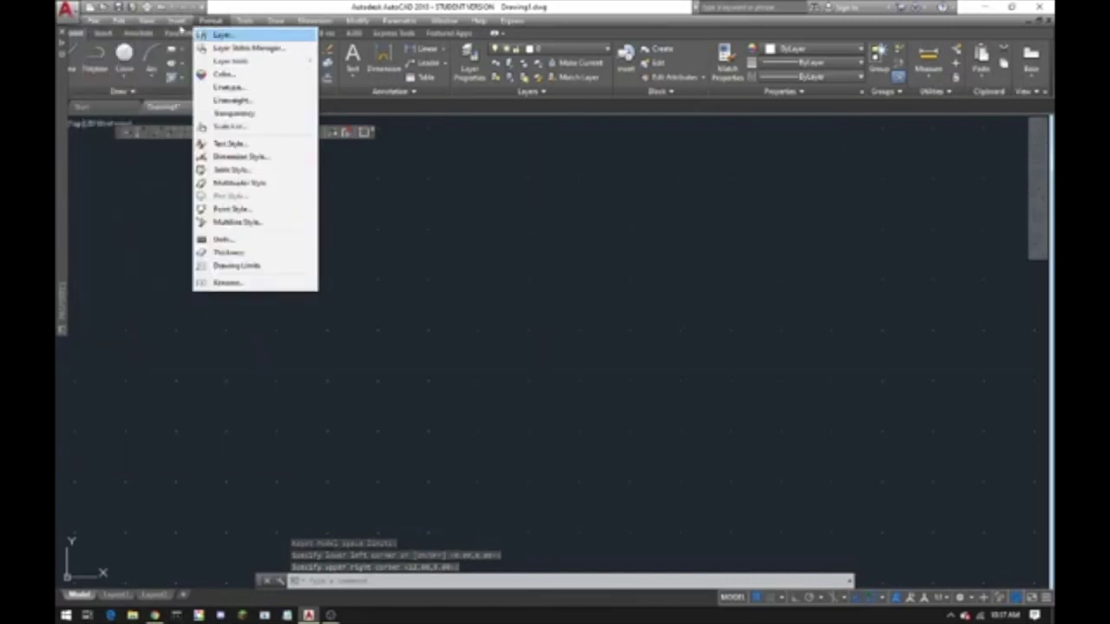
mouse_move(177, 79)
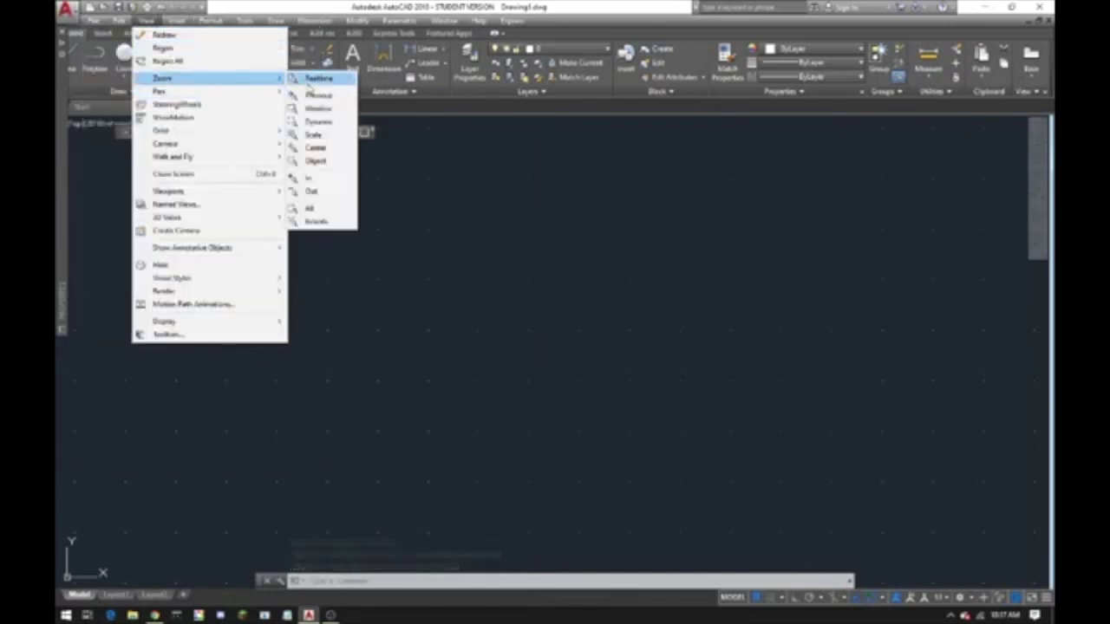
left_click(310, 208)
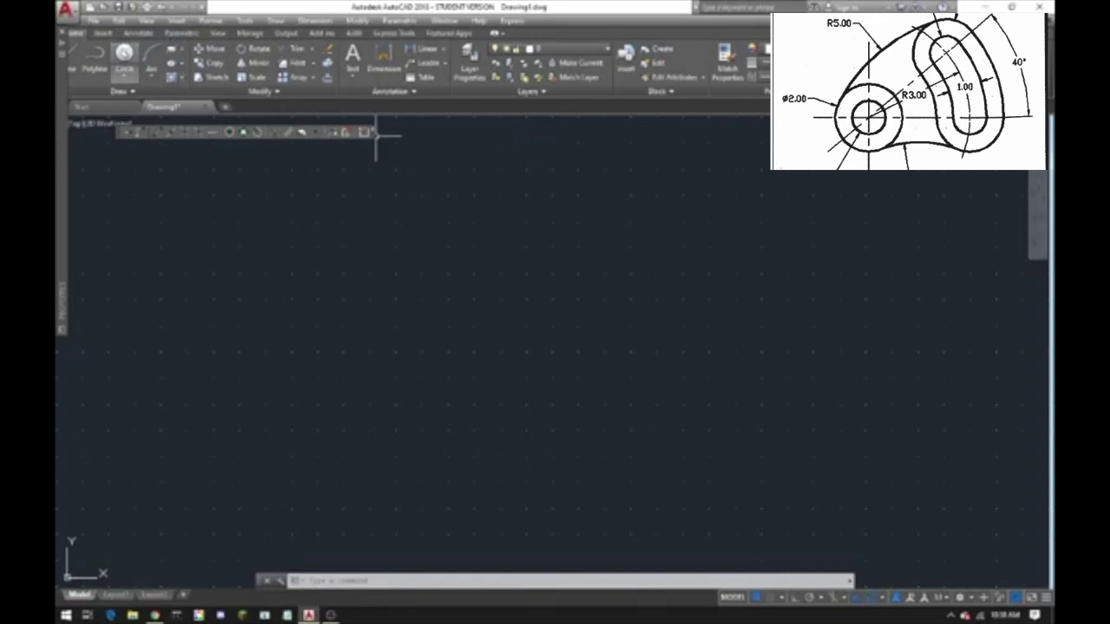
Draw a small circle of radius 0.5 on the canvas.
left_click(124, 53)
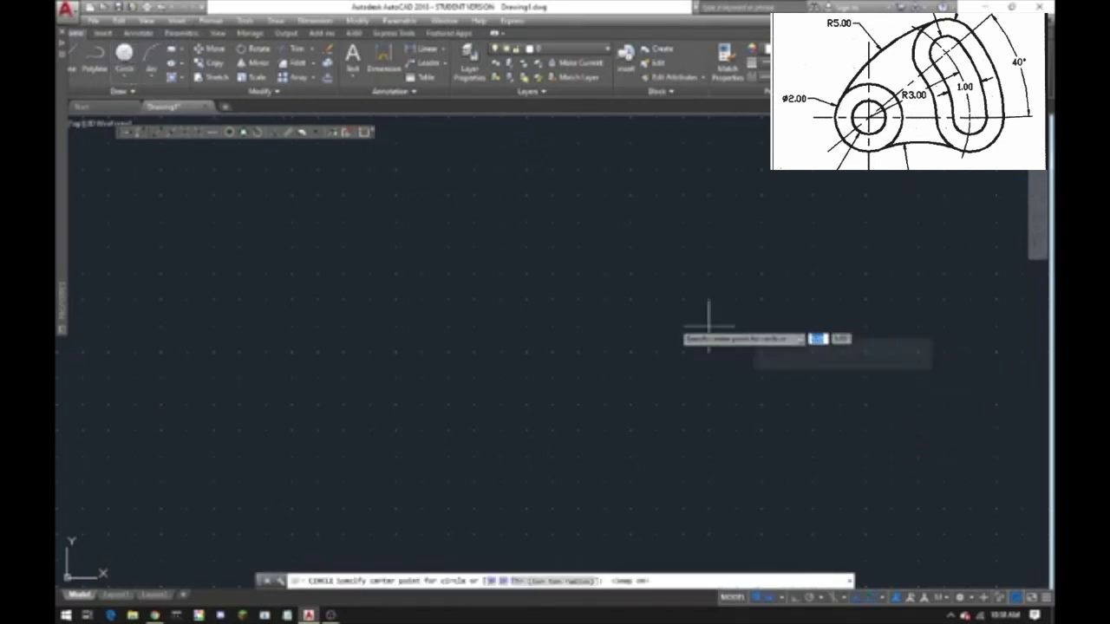
left_click(449, 352)
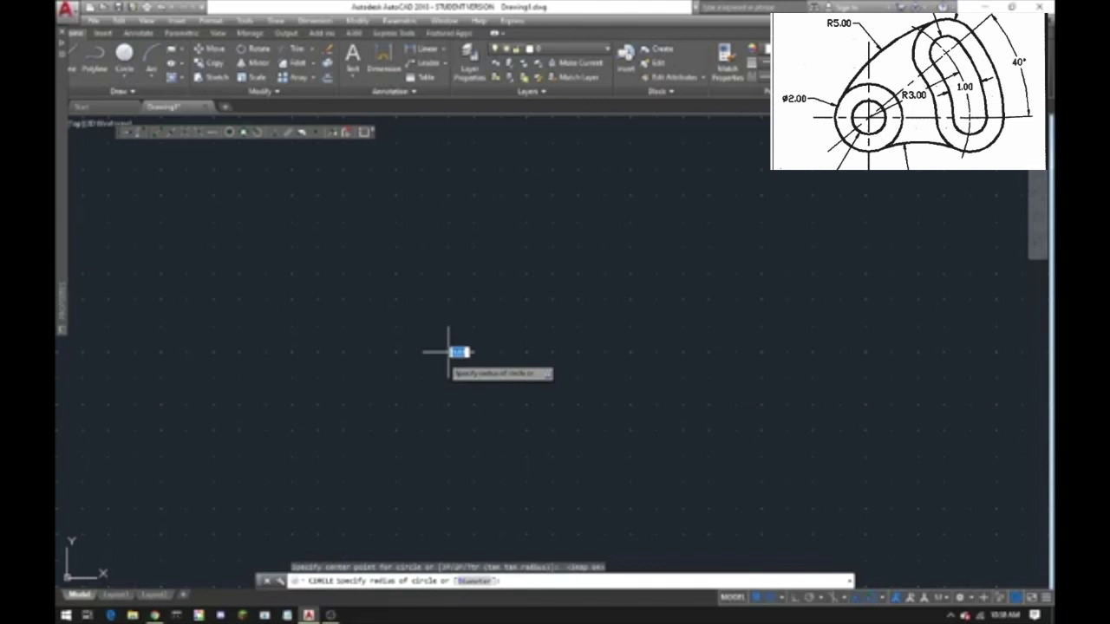
type(".5")
key("Return")
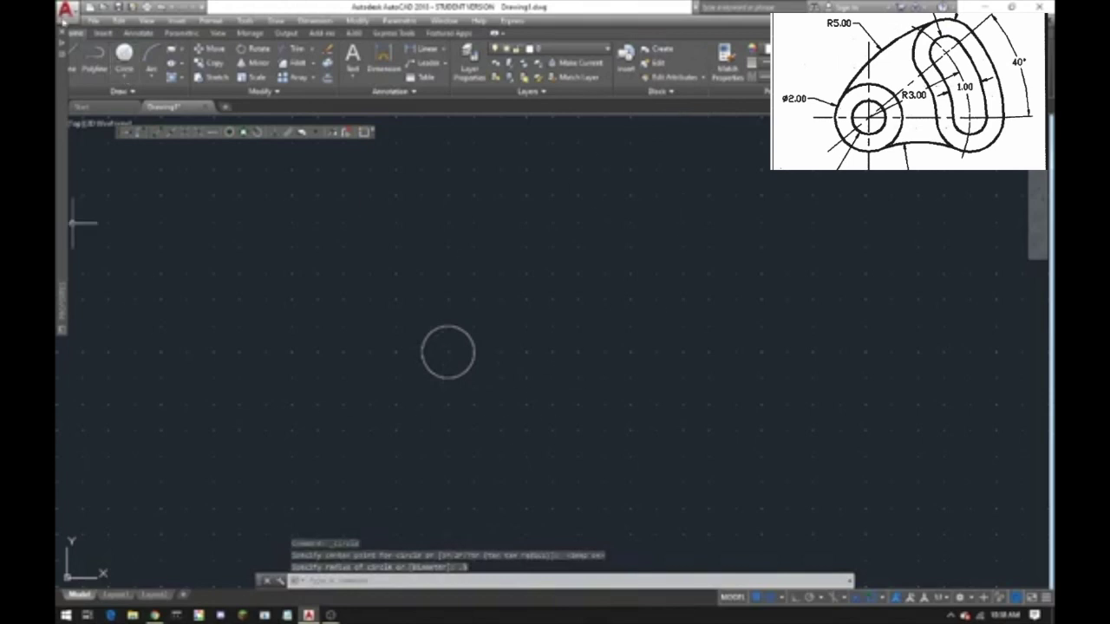
Add a concentric 2-unit diameter circle at the same centre, drawn twice.
left_click(121, 75)
left_click(148, 120)
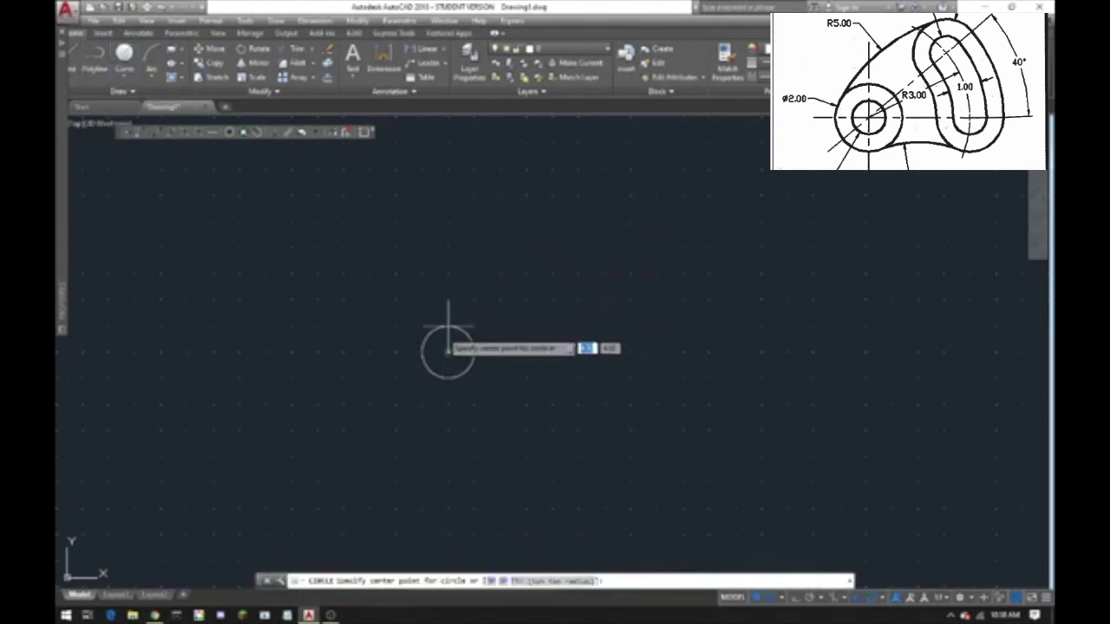
left_click(449, 352)
type("2")
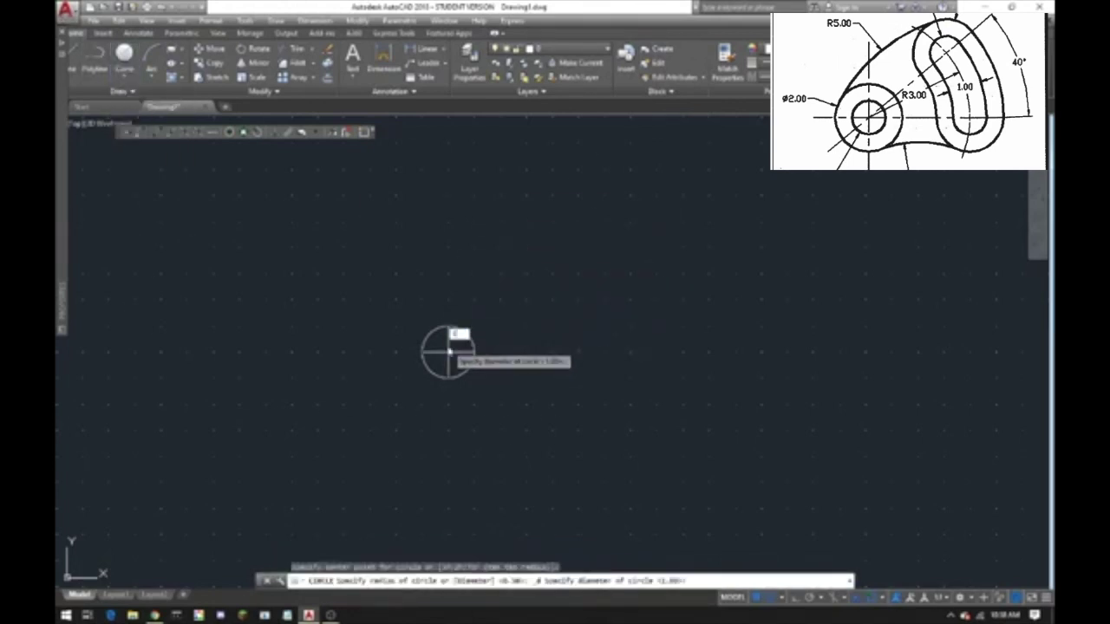
key("Return")
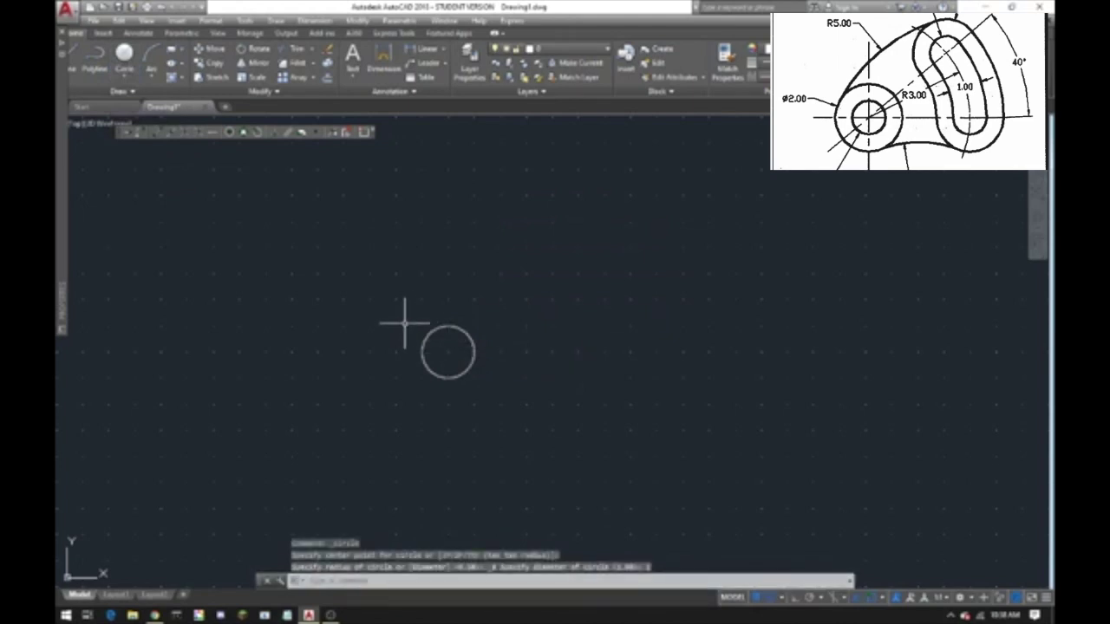
left_click(124, 74)
left_click(148, 121)
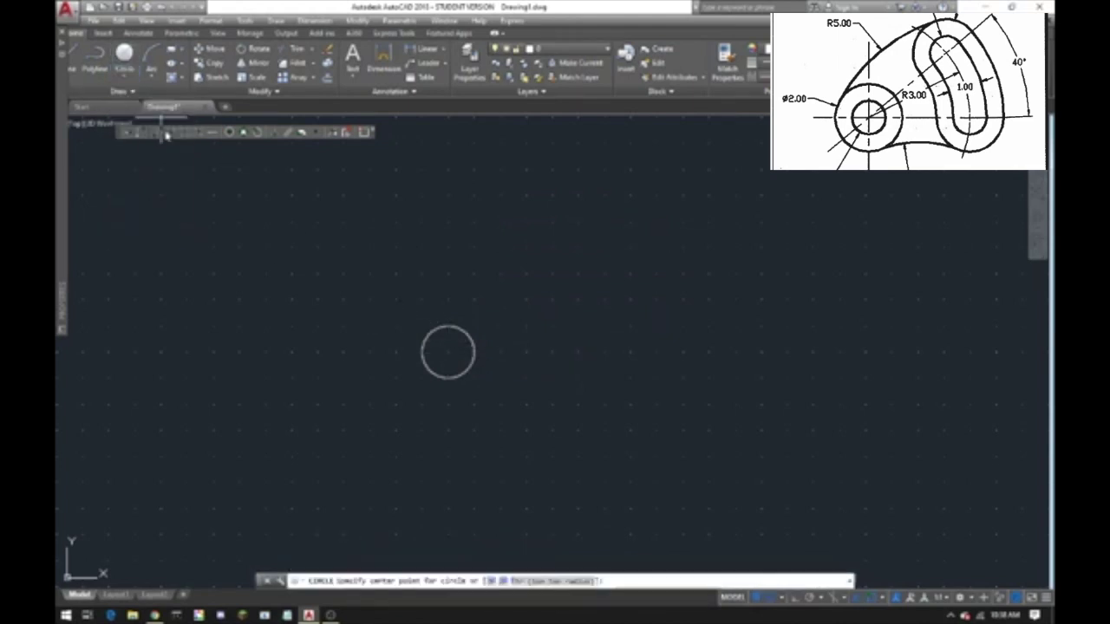
left_click(448, 352)
type("2")
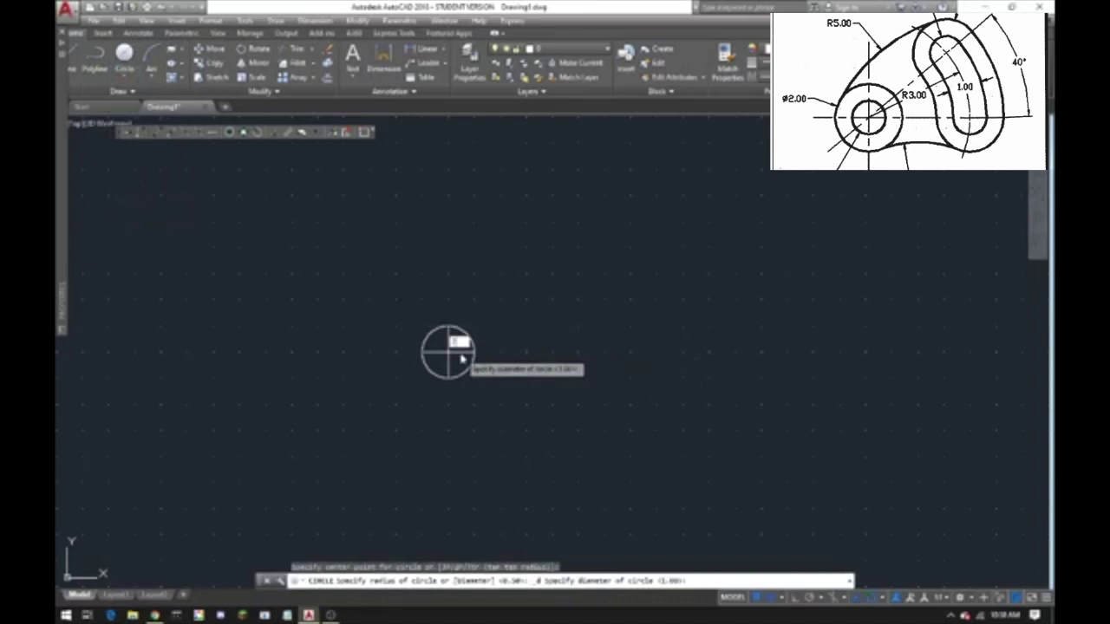
key("Return")
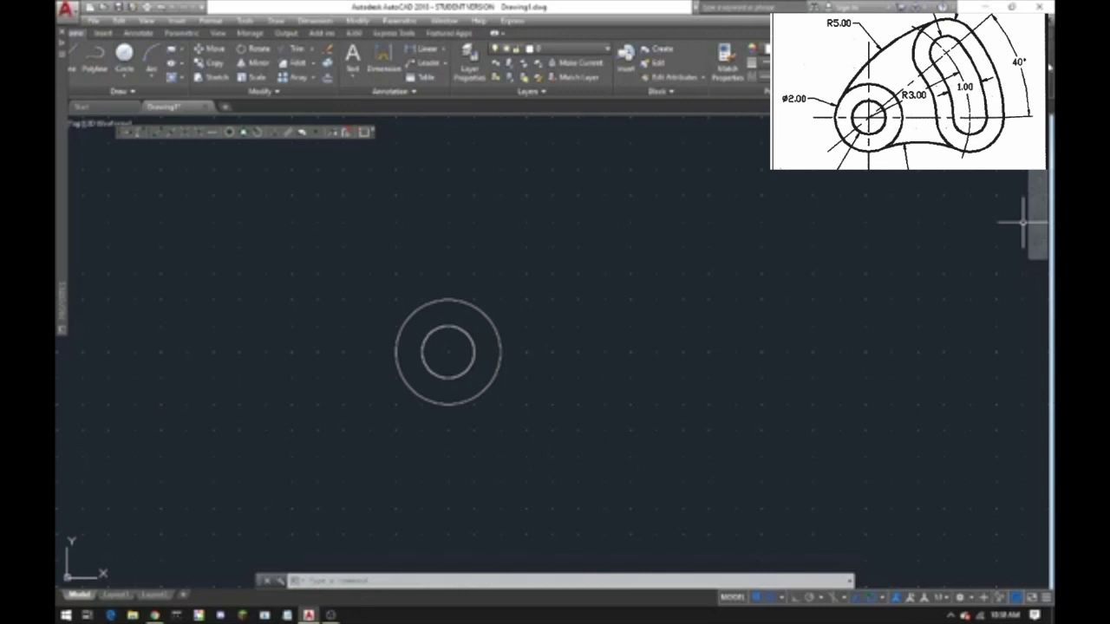
Draw the large outer circle at the same centre, entering 6.
left_click(124, 75)
left_click(146, 98)
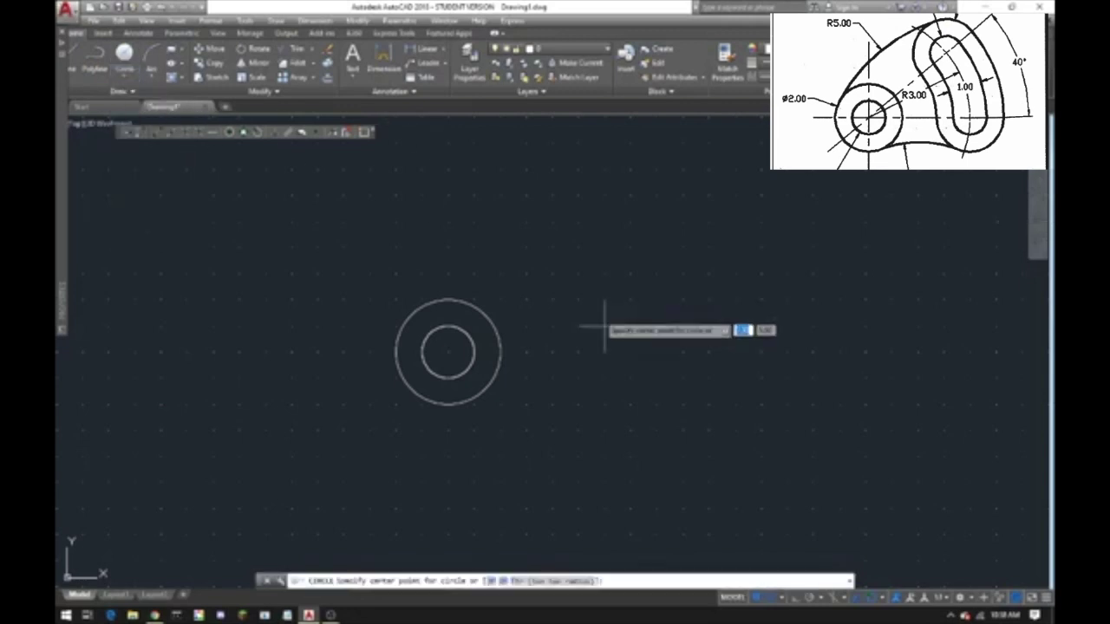
left_click(448, 351)
type("6")
key("Return")
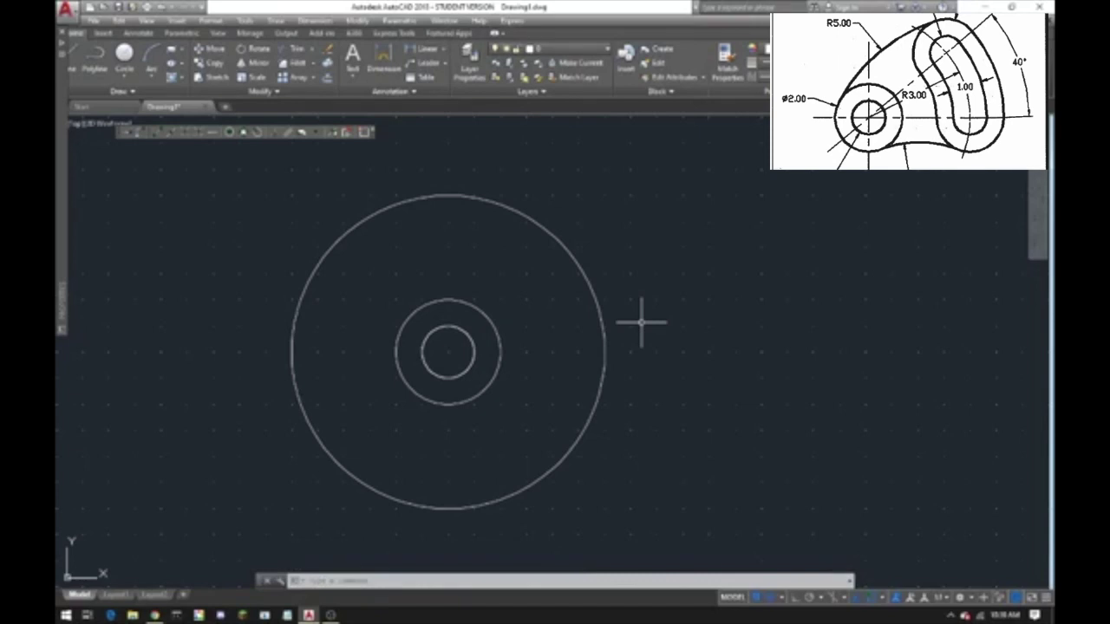
left_click(139, 32)
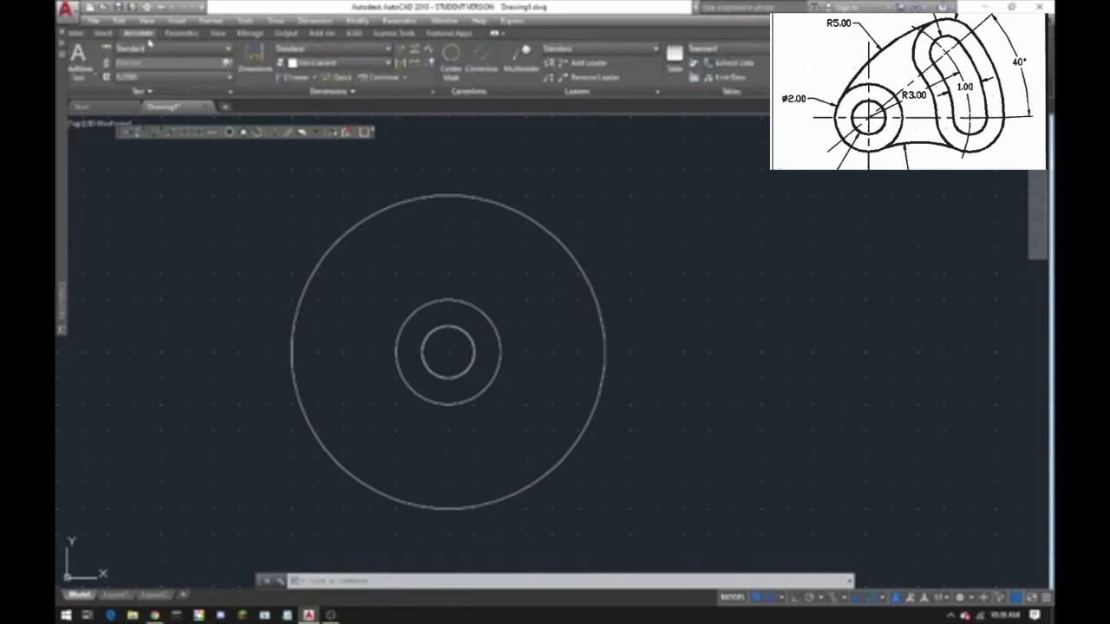
Add a center mark to the small inner circle.
left_click(451, 67)
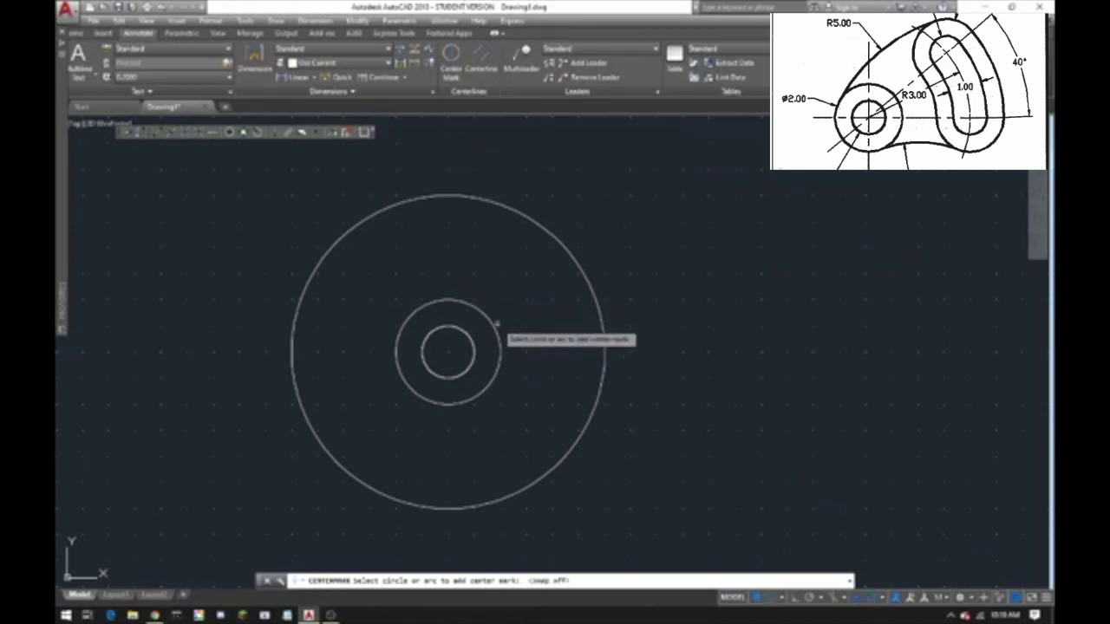
left_click(475, 351)
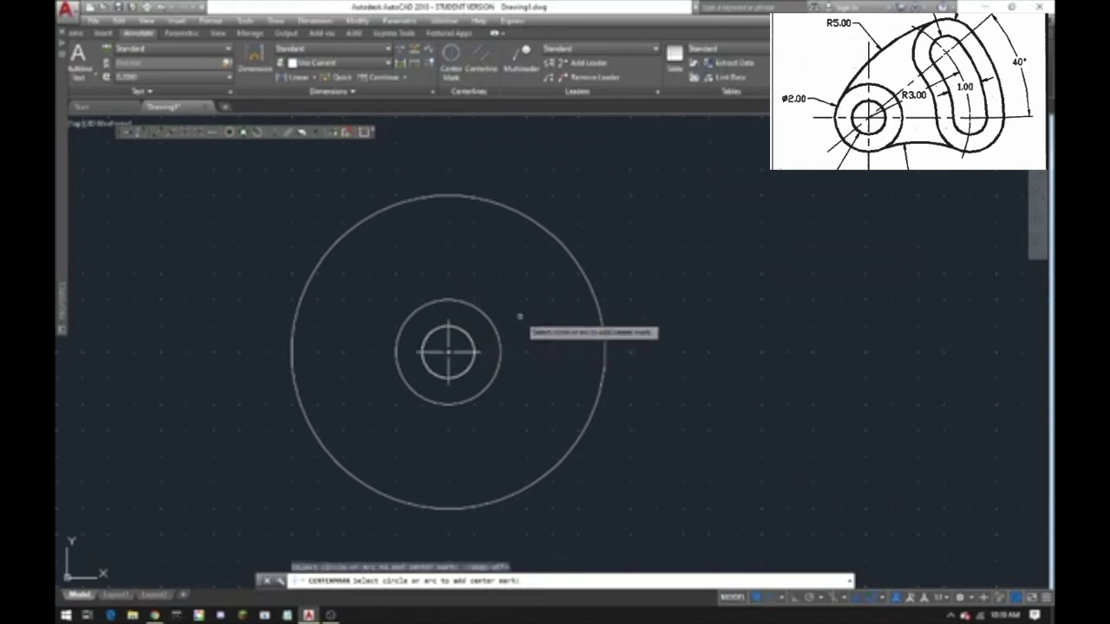
left_click(468, 352)
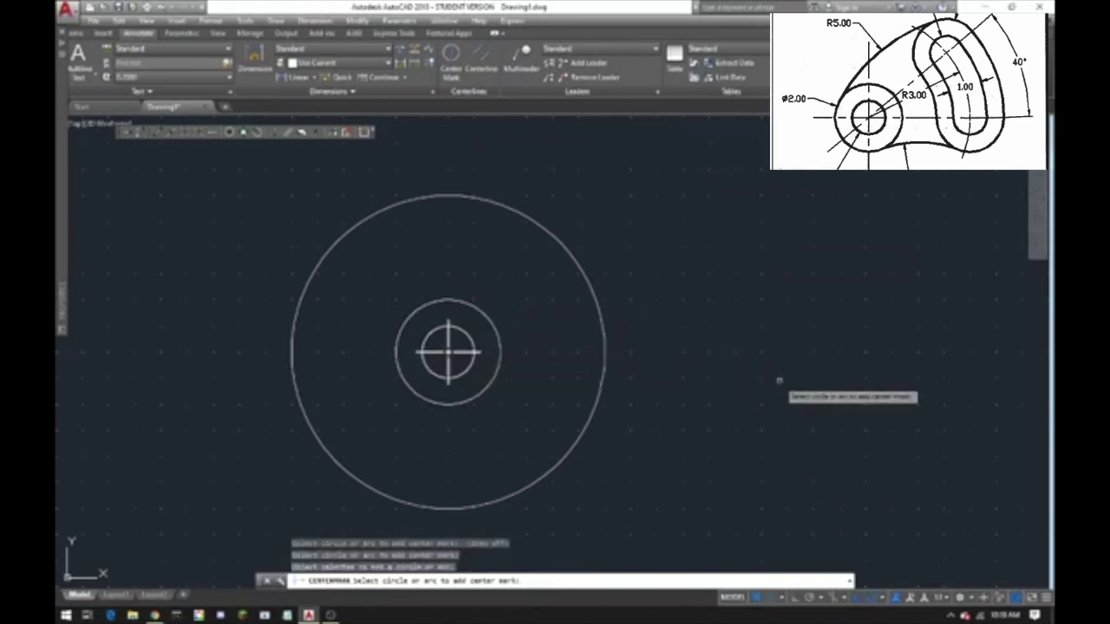
key("Escape")
Stretch the center mark's horizontal centreline right past the large outer circle.
left_click(468, 352)
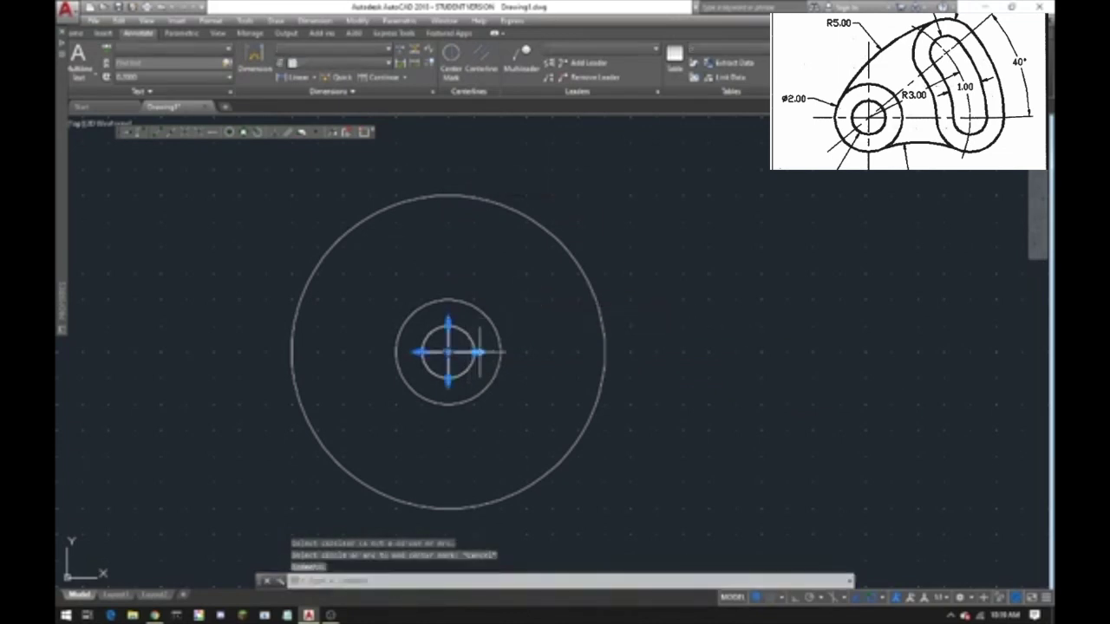
left_click(476, 352)
left_click(702, 352)
key("Escape")
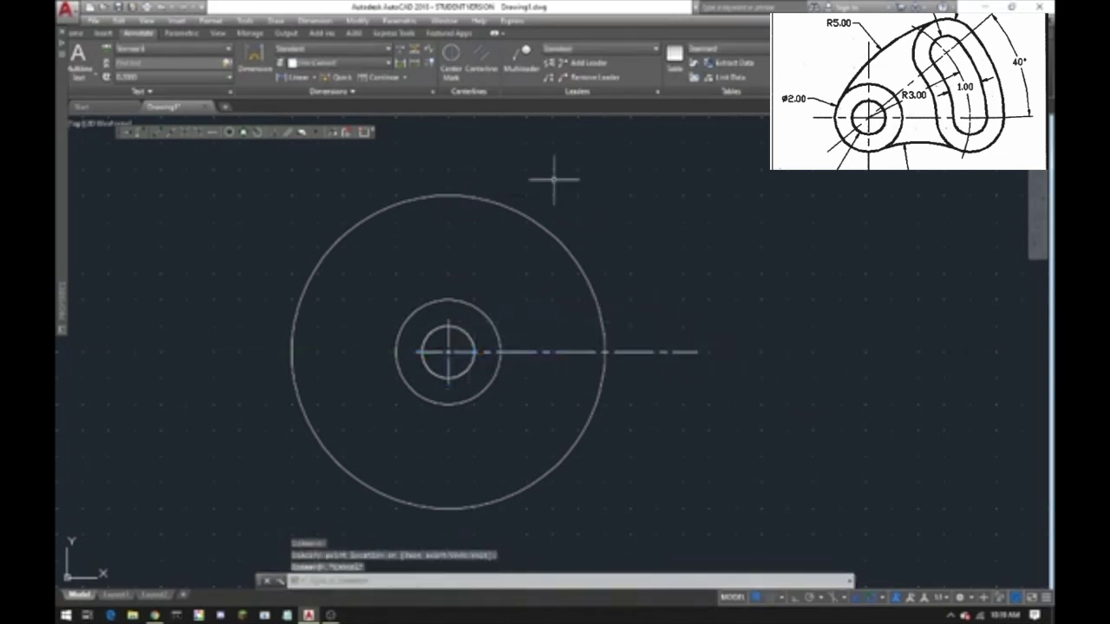
middle_click_drag(656, 338, 657, 321)
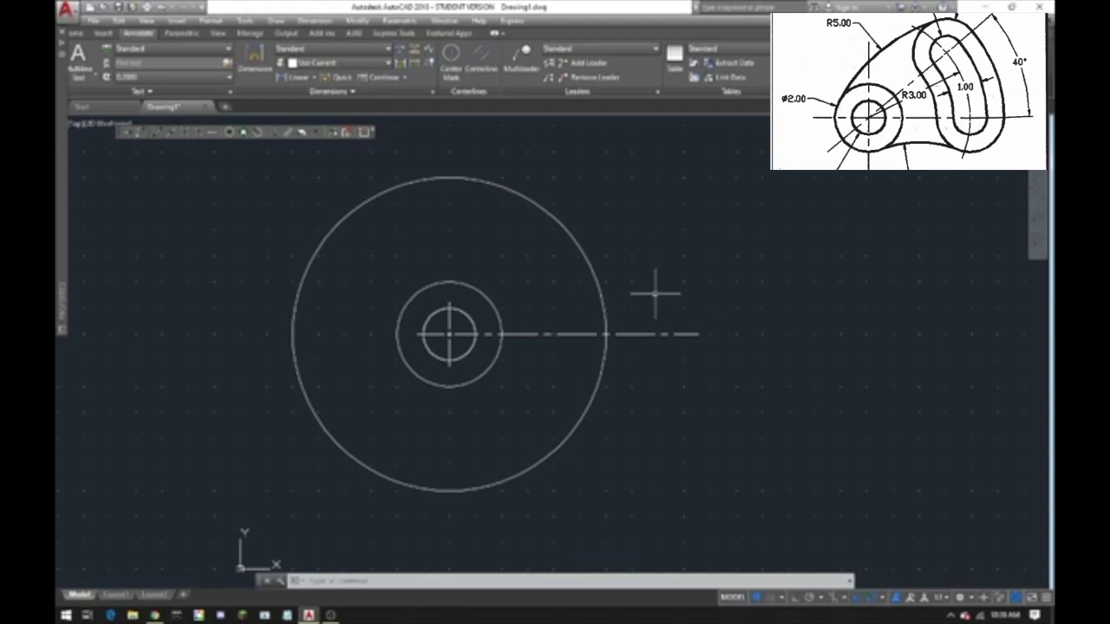
Draw a small circle, entering 1, centred where the horizontal centreline crosses the large circle.
scroll(655, 293, "up", 4)
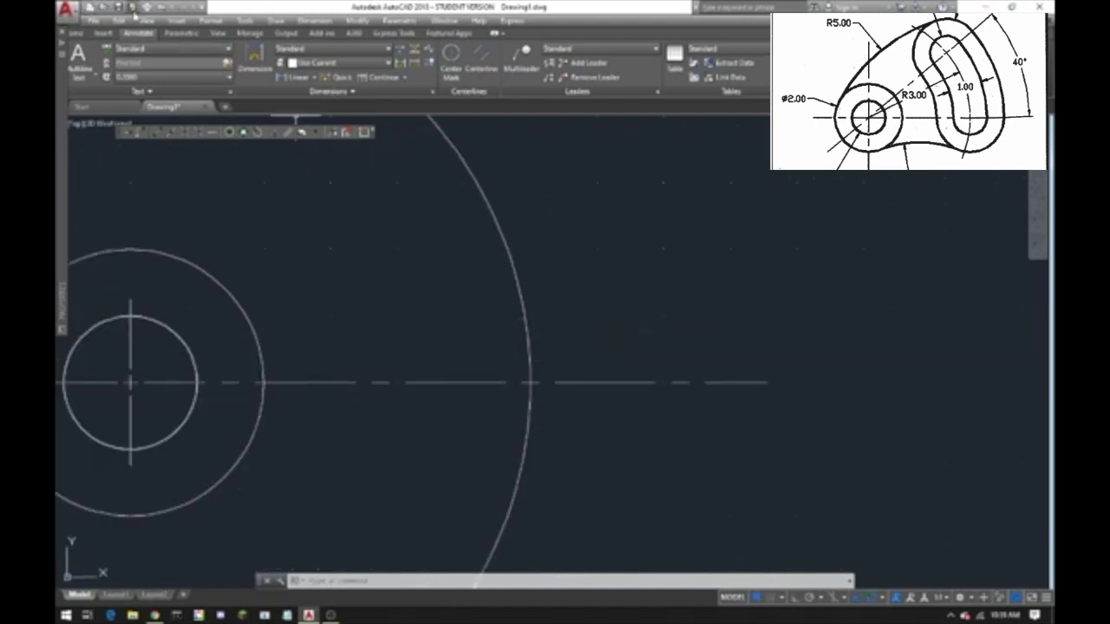
left_click(76, 33)
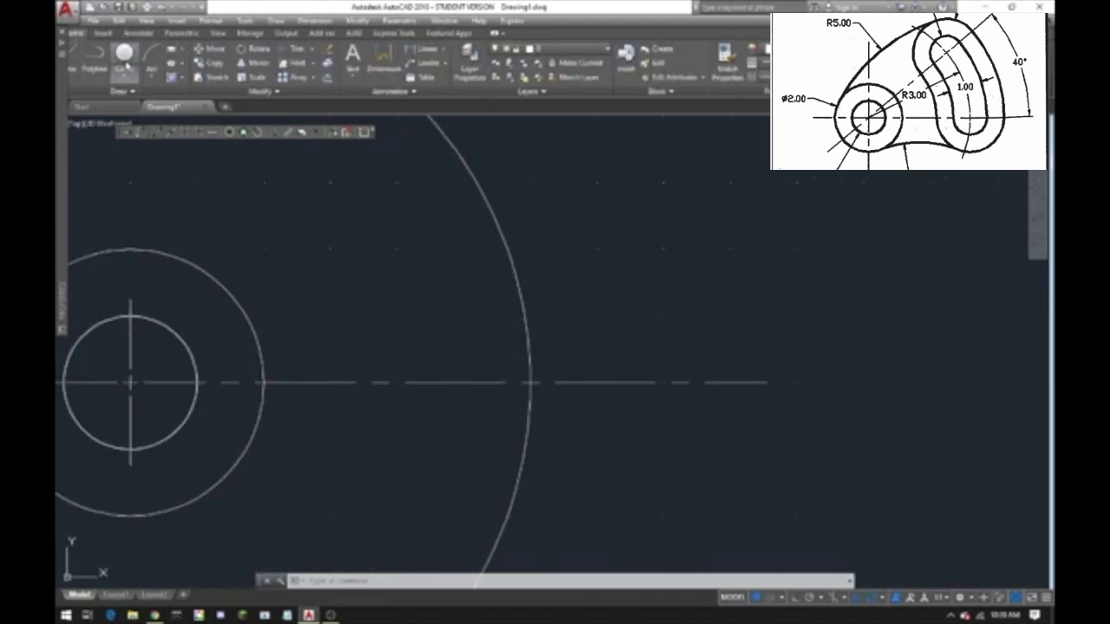
left_click(122, 75)
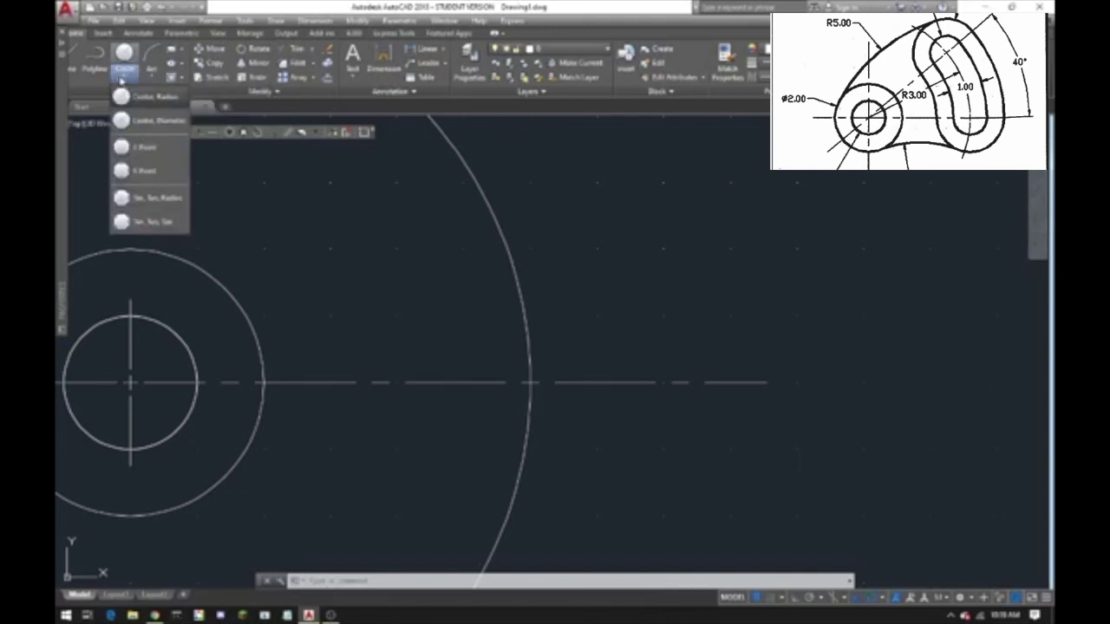
left_click(143, 96)
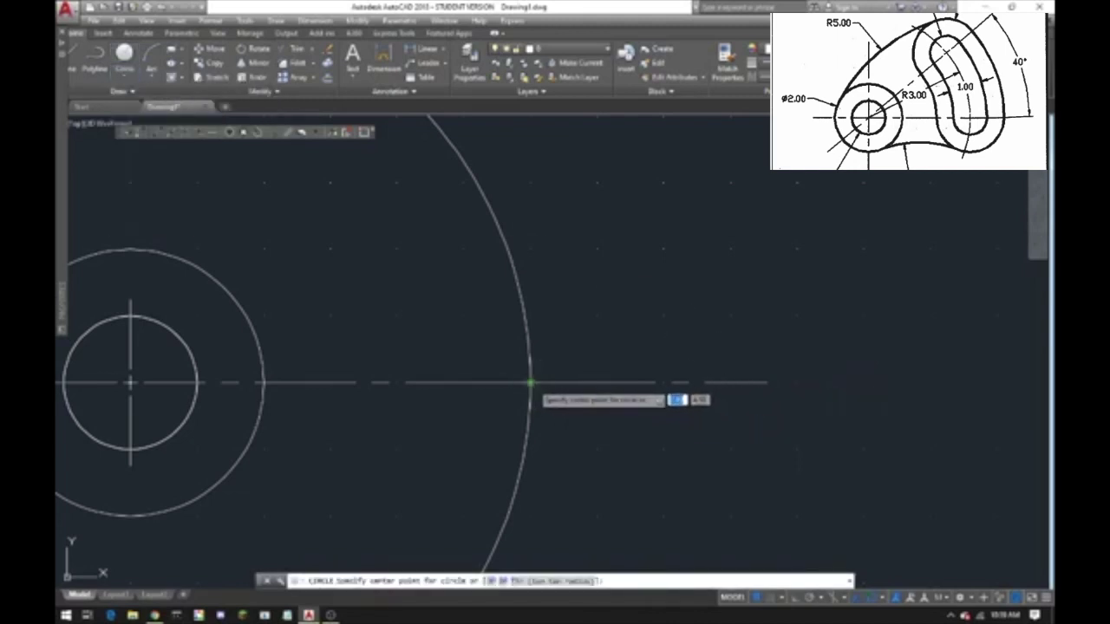
left_click(530, 382)
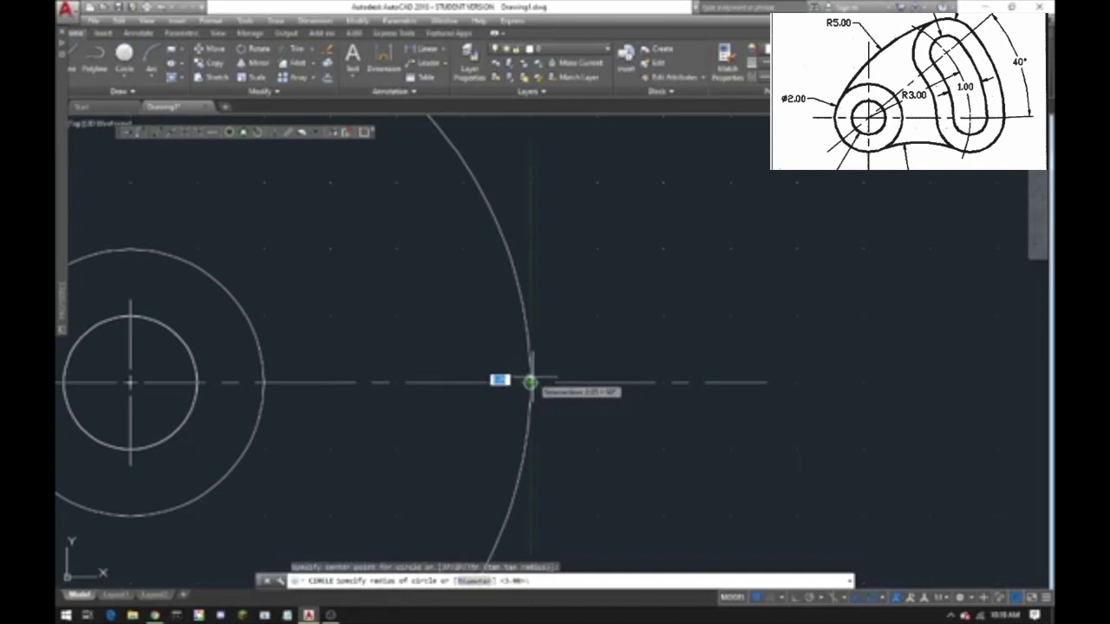
type("1")
key("Return")
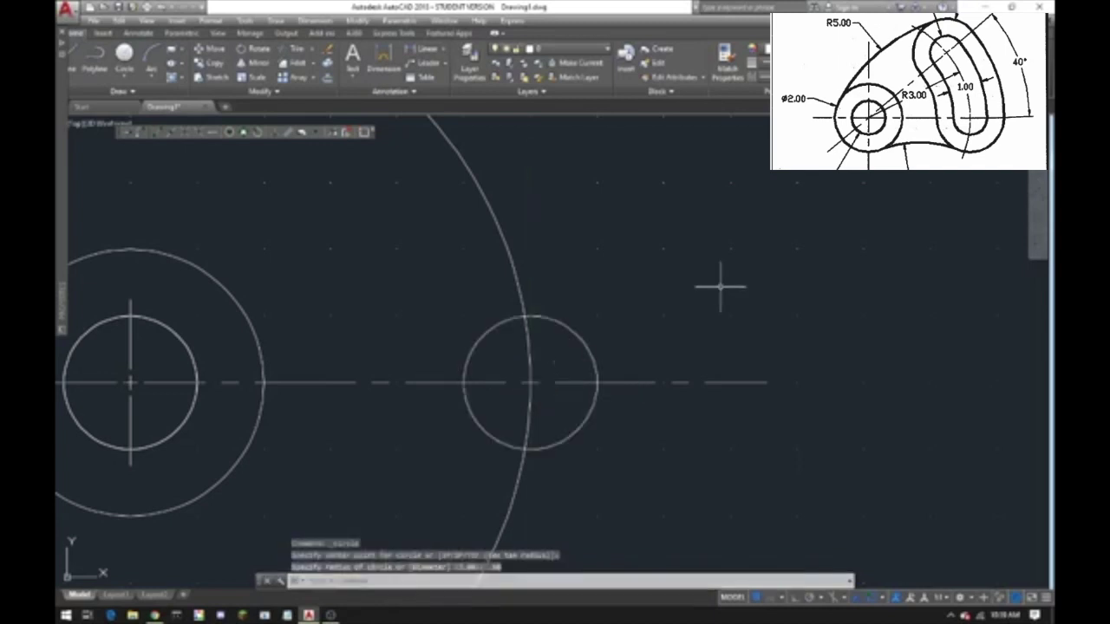
scroll(625, 260, "down", 2)
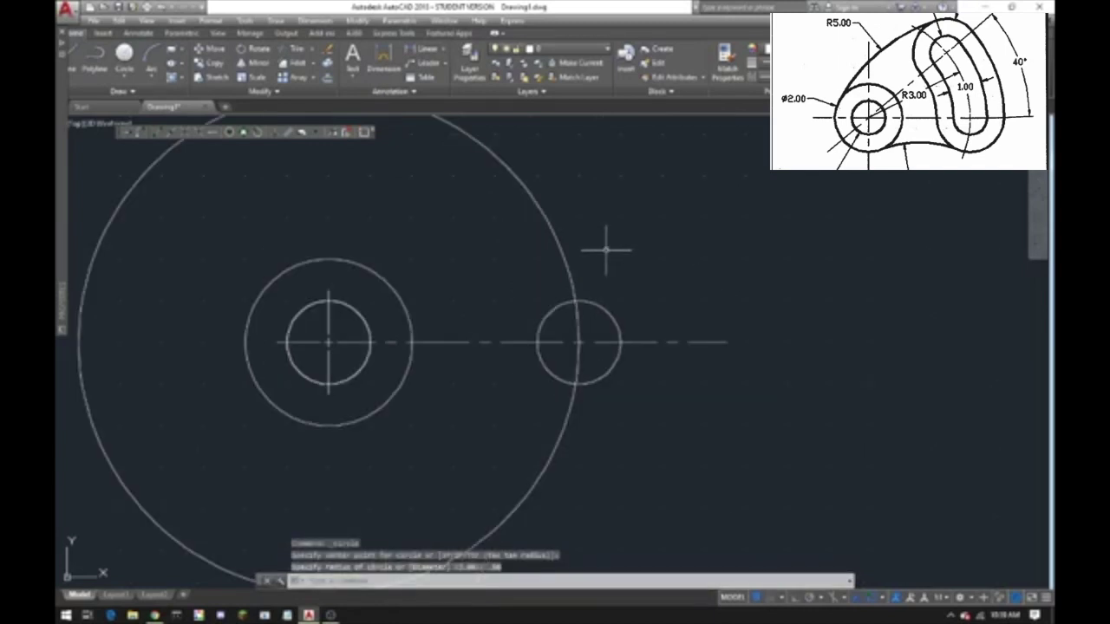
left_click(76, 59)
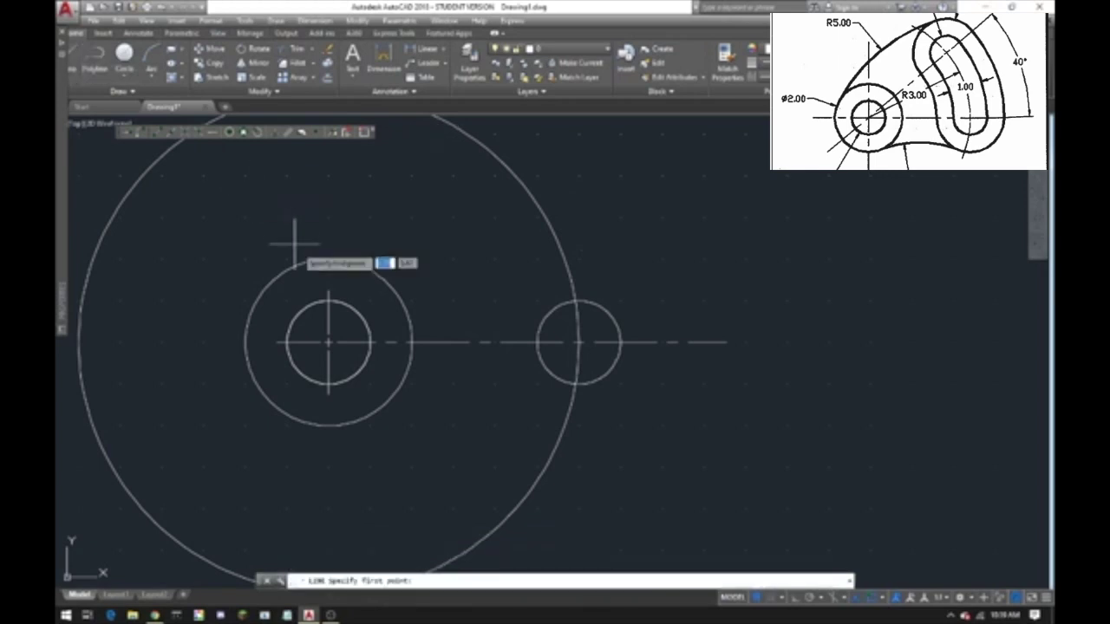
Draw a line of length 3 at 40° from the circles' centre.
left_click(328, 343)
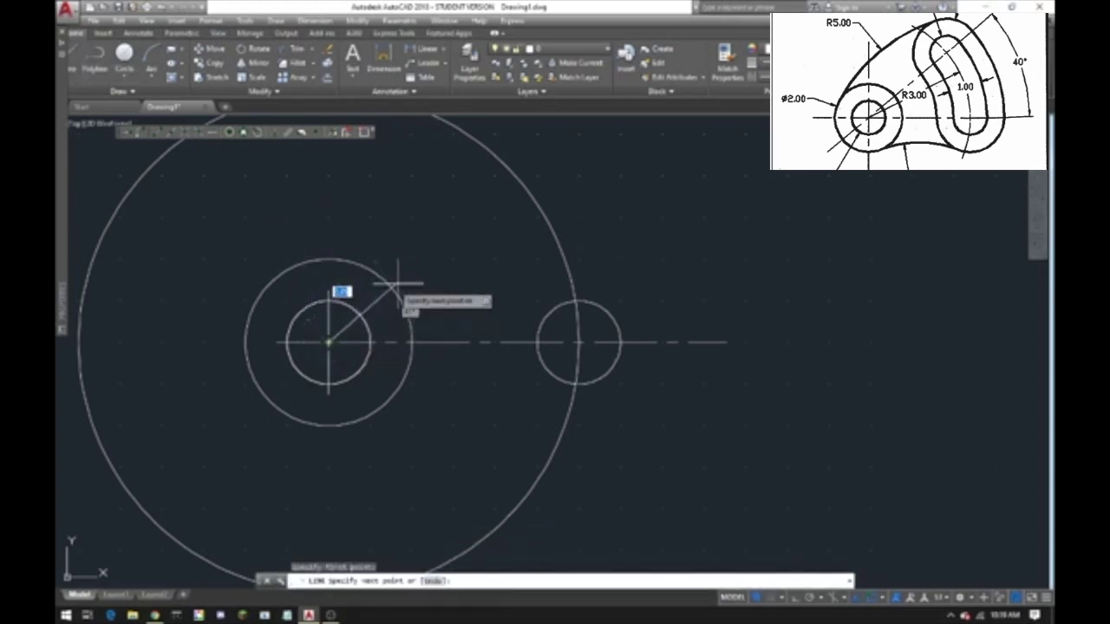
type("3")
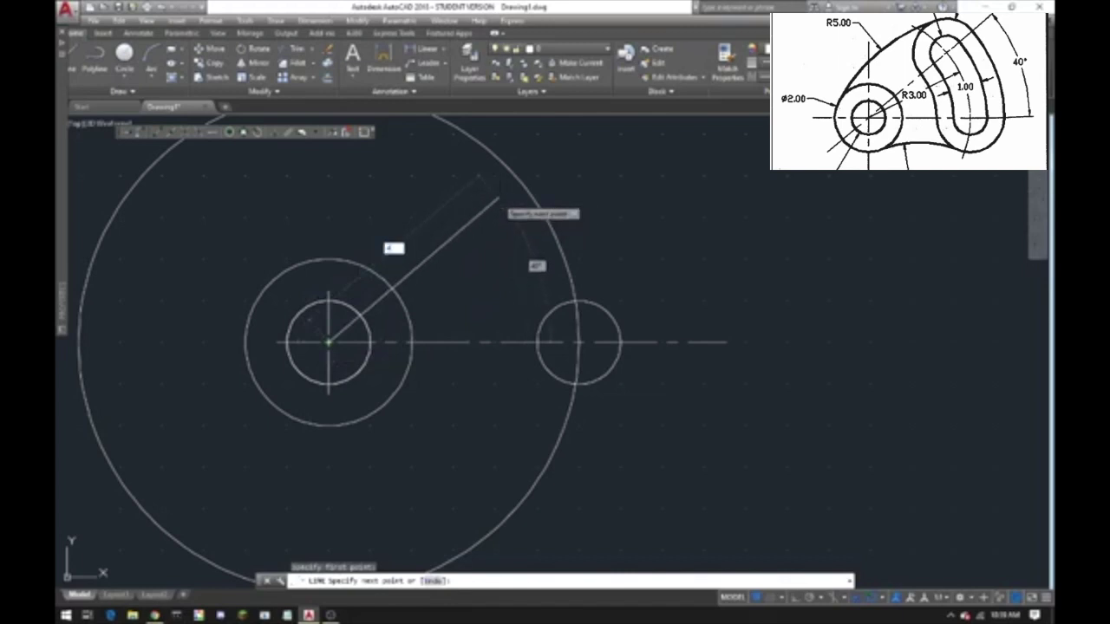
key("Tab")
type("40")
key("Return")
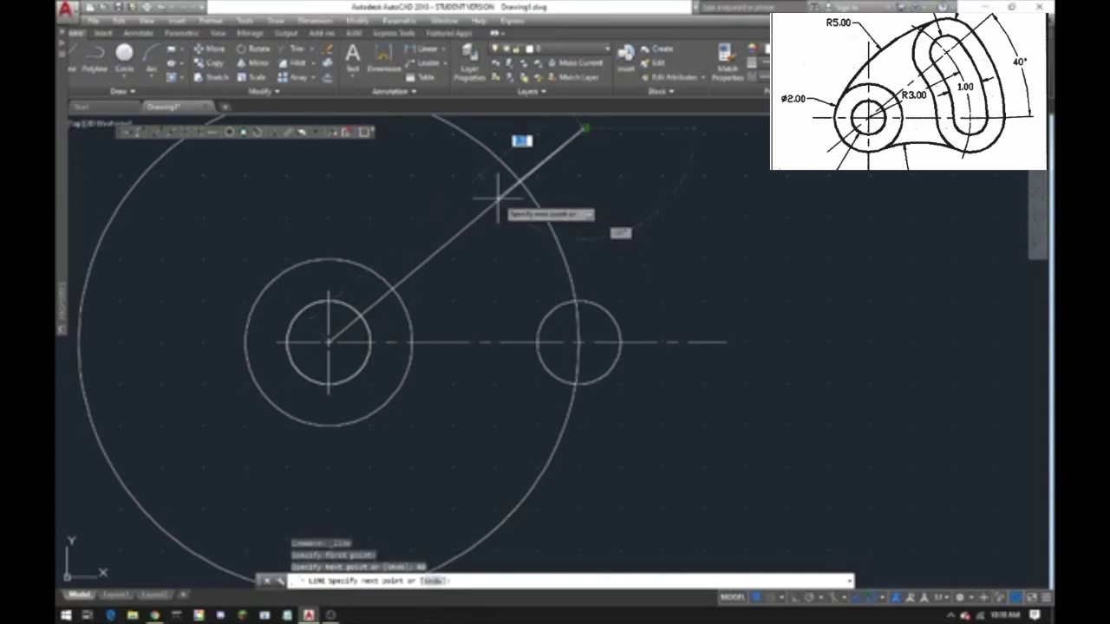
key("Escape")
Draw a circle with the default radius where the 40° line meets the large circle.
left_click(124, 76)
left_click(143, 117)
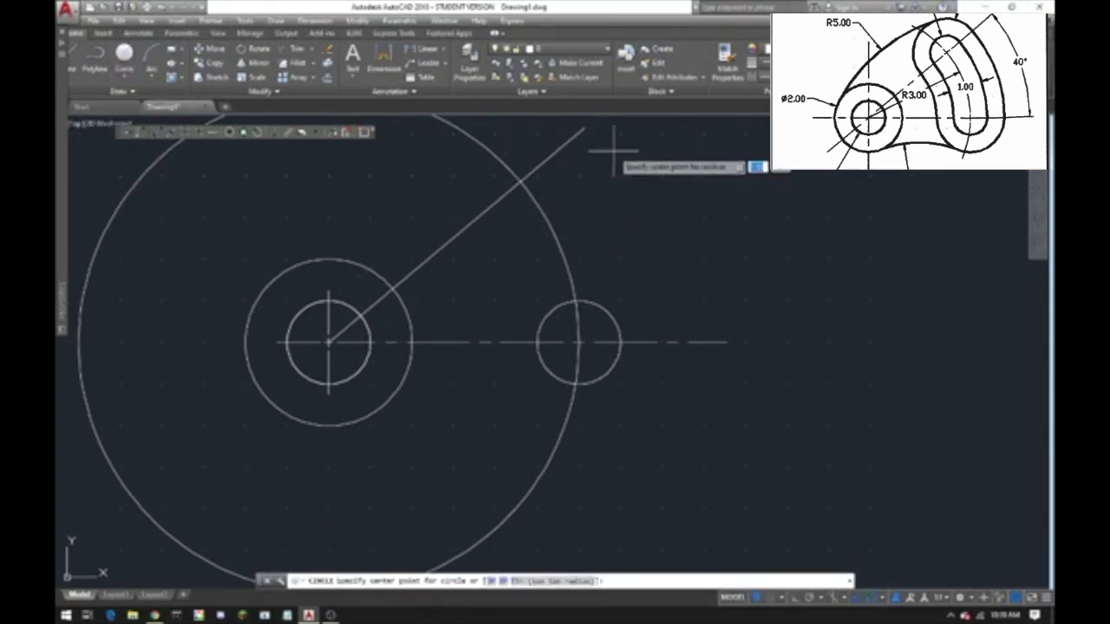
left_click(521, 182)
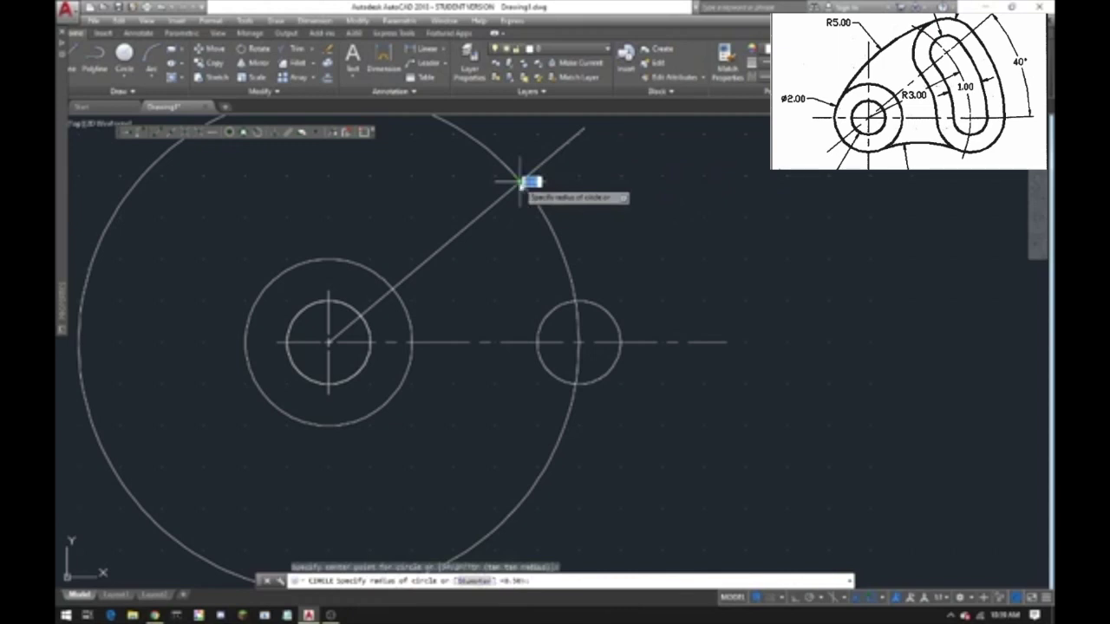
key("Return")
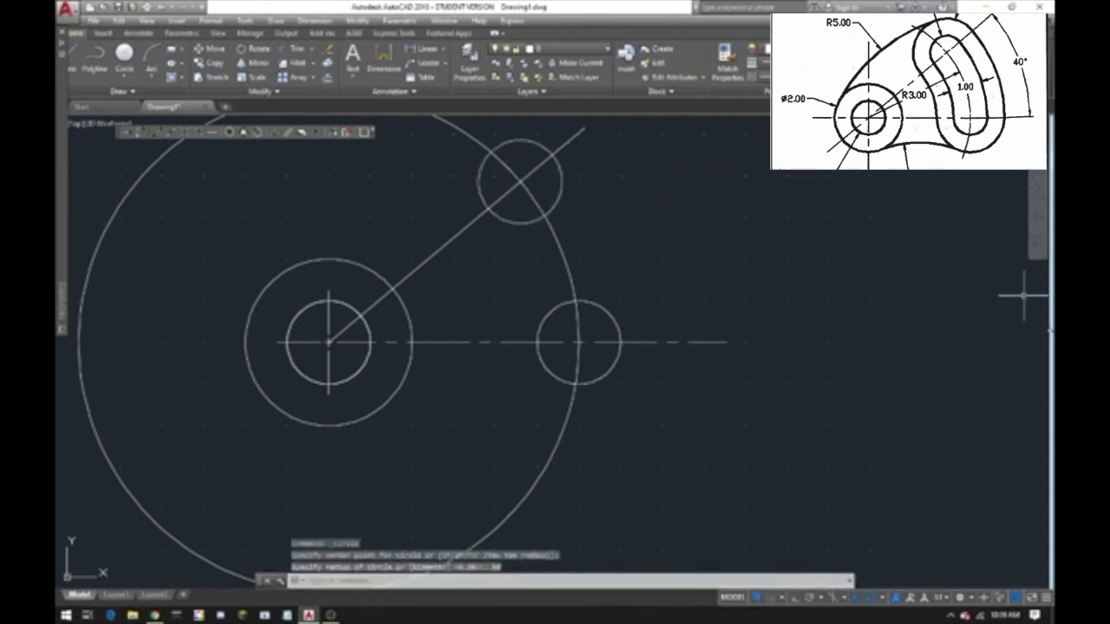